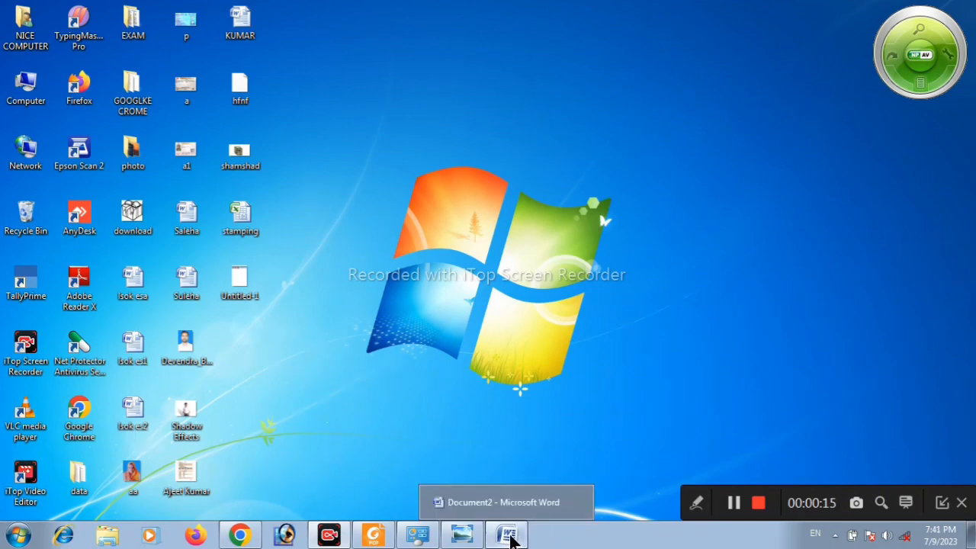
# Switch to Document2 in Microsoft Word and delete both green ovals above the text
pyautogui.click(509, 537)
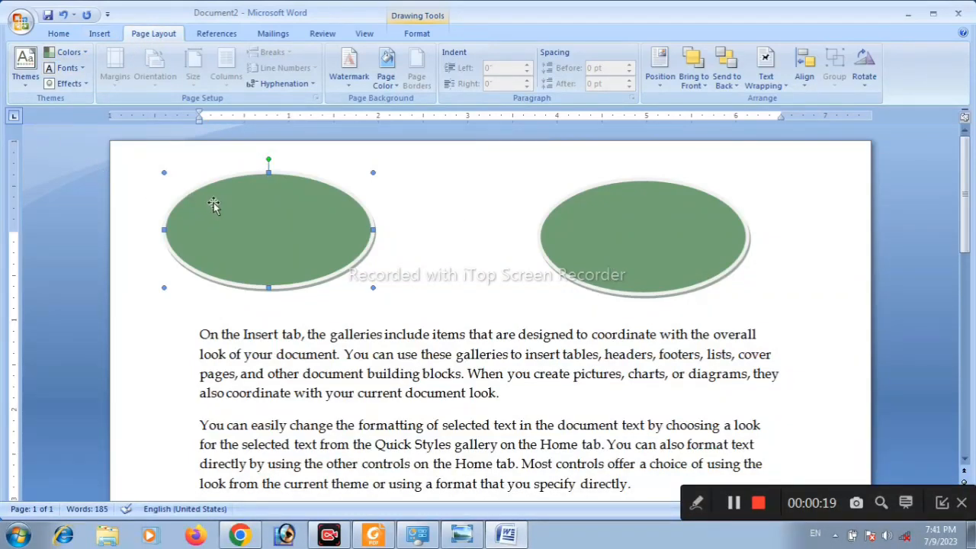
pyautogui.click(98, 34)
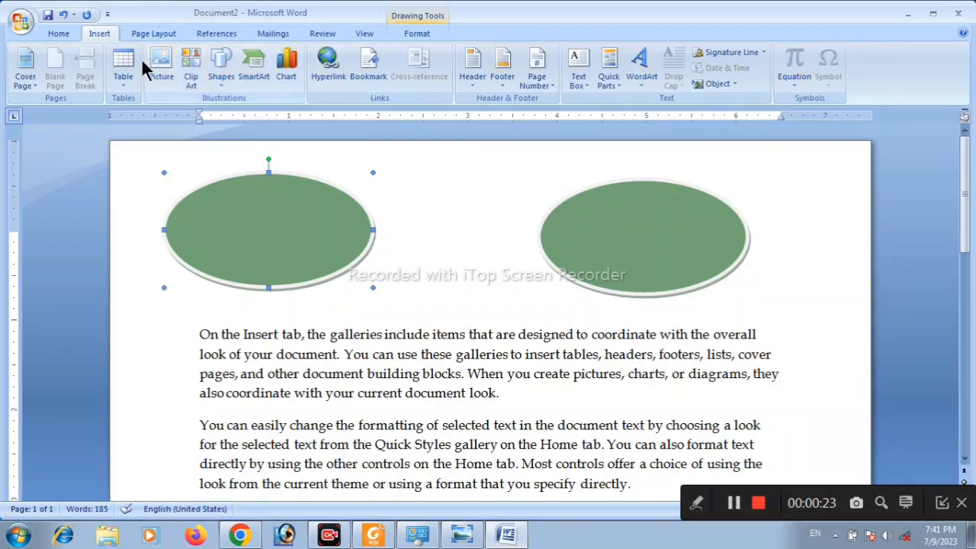
pyautogui.click(150, 38)
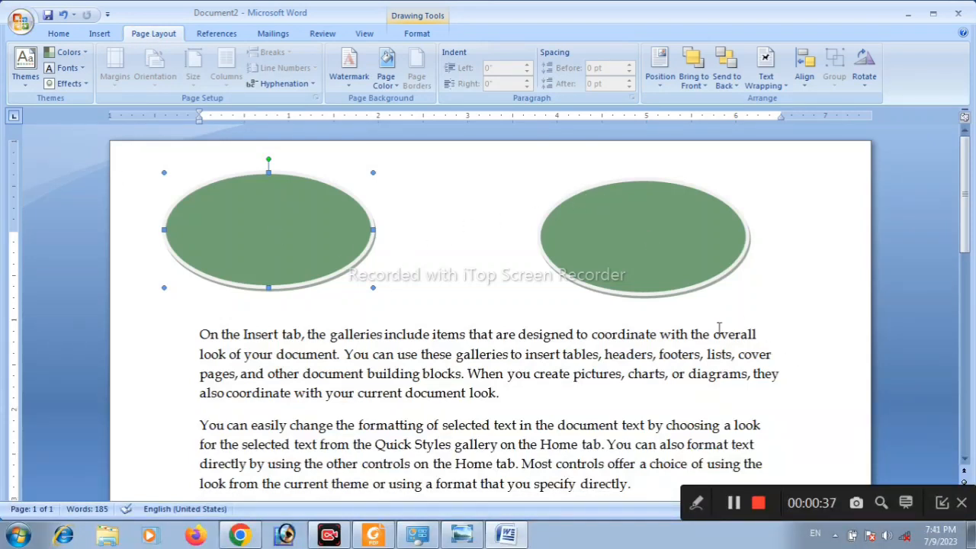
pyautogui.press('Delete')
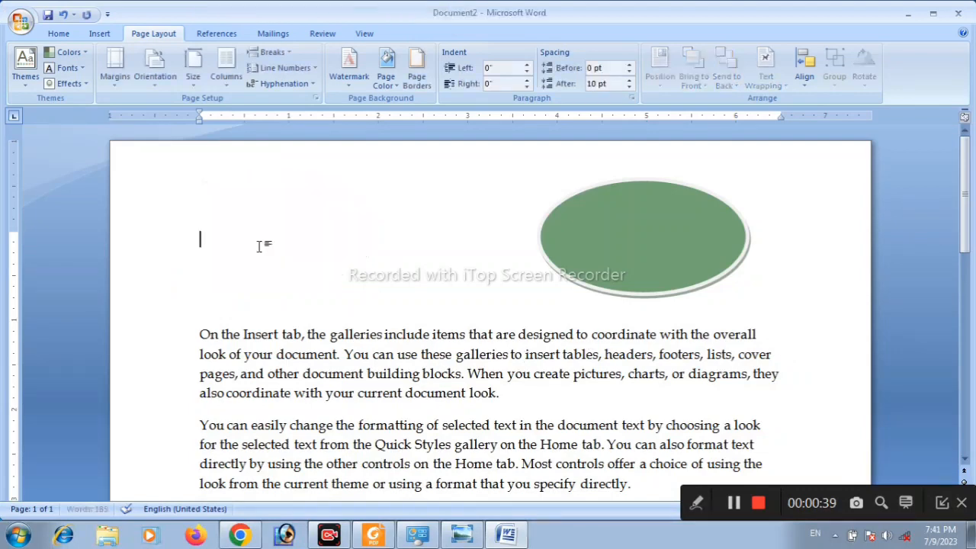
pyautogui.click(645, 235)
pyautogui.press('Delete')
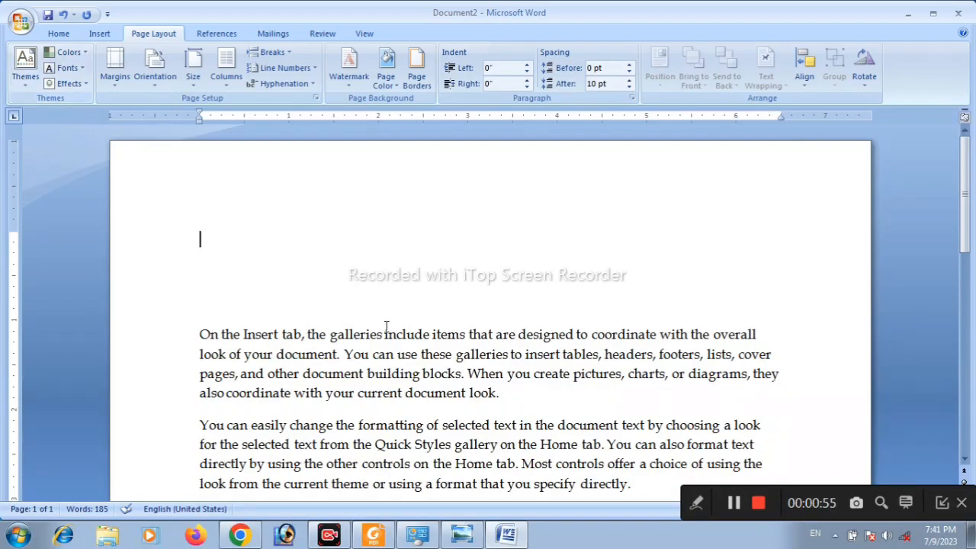
# Draw an oval about 0.9" high and 1.02" wide above the first paragraph and give it the solid dark green shape style
pyautogui.scroll(-4, 302, 429)
pyautogui.scroll(2, 305, 421)
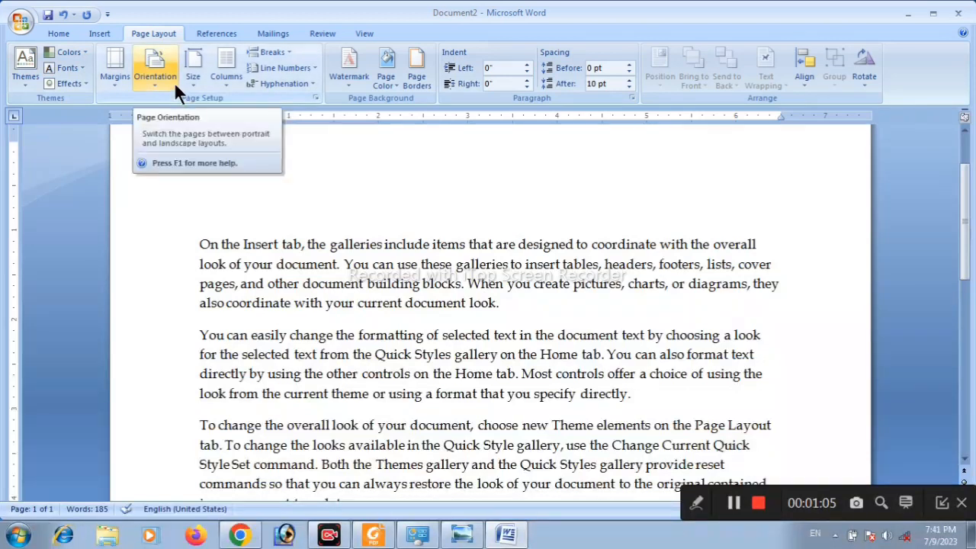
pyautogui.click(105, 31)
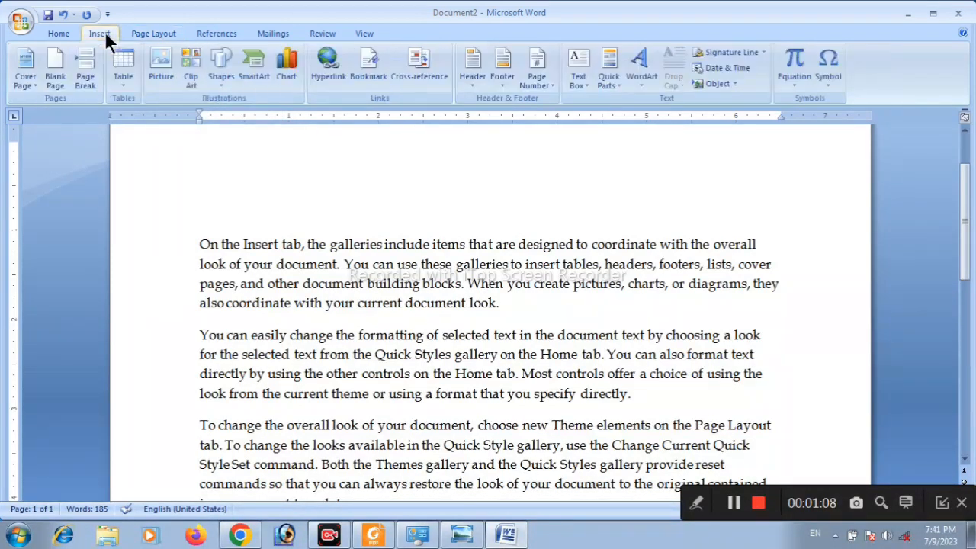
pyautogui.click(219, 81)
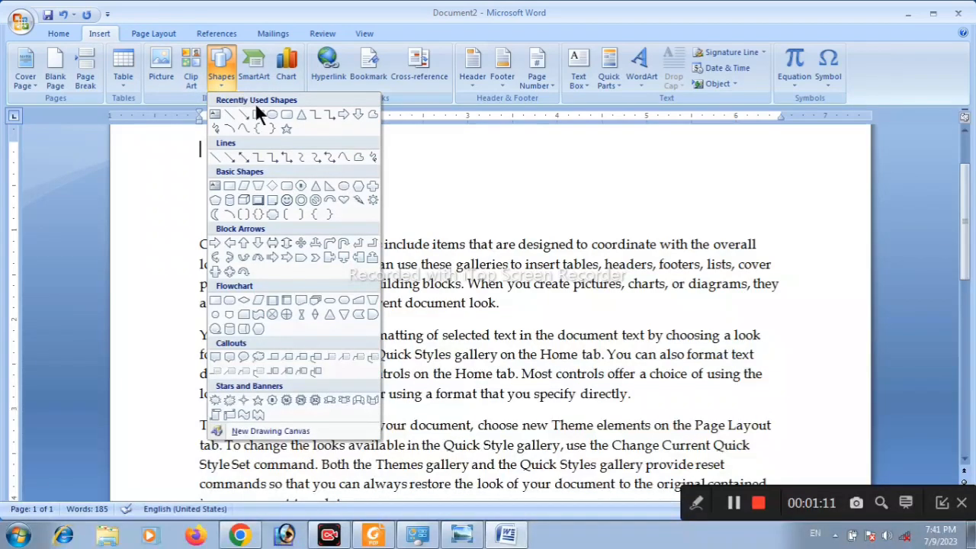
pyautogui.click(272, 114)
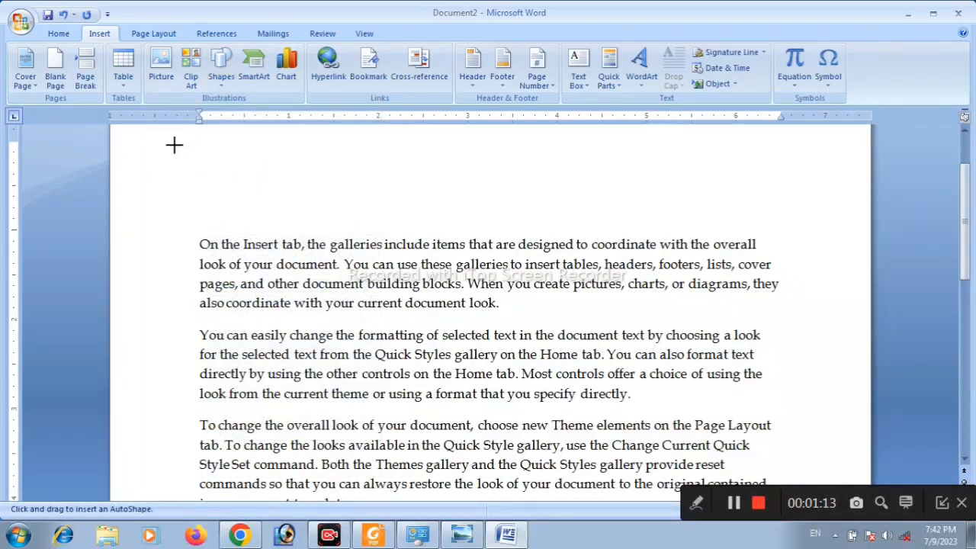
pyautogui.moveTo(175, 146)
pyautogui.mouseDown()
pyautogui.moveTo(241, 216)
pyautogui.moveTo(265, 225)
pyautogui.mouseUp()
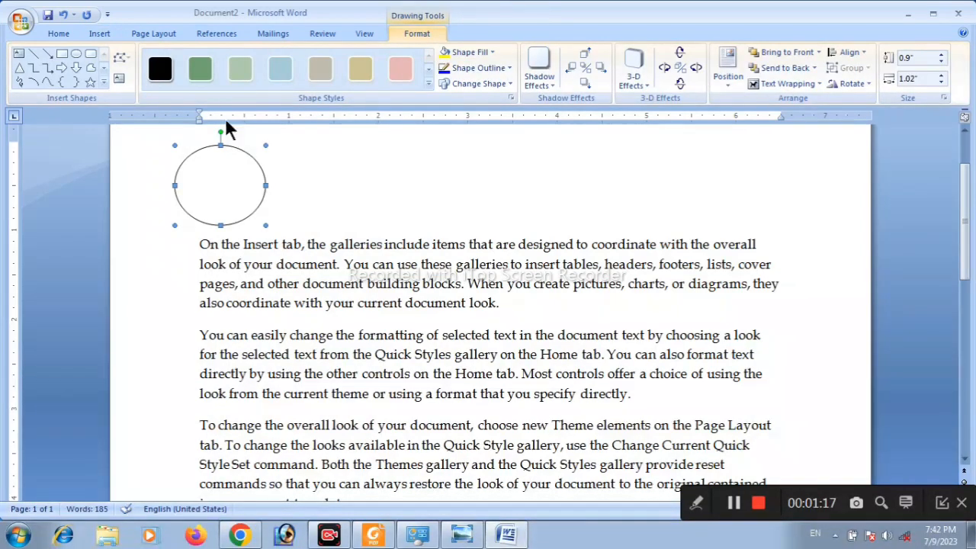
pyautogui.click(196, 70)
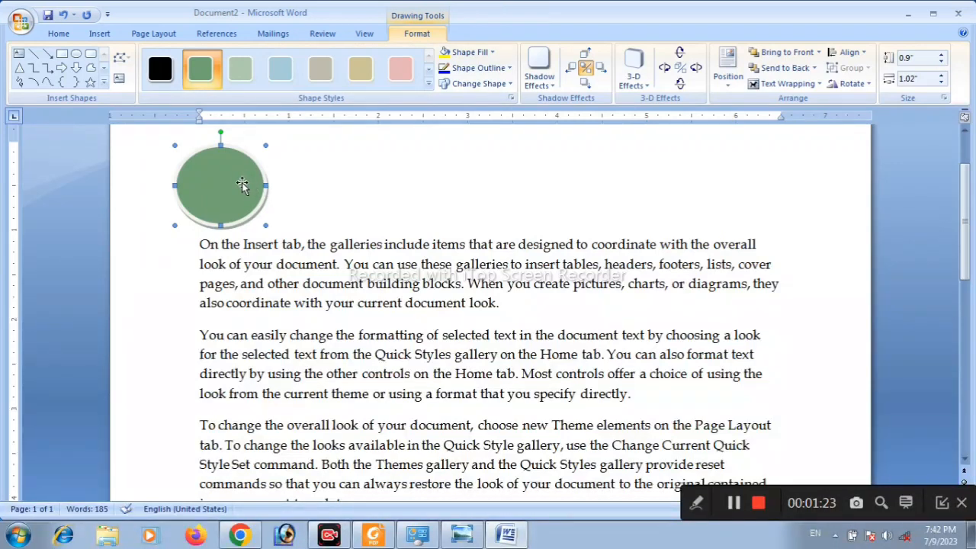
# Duplicate the green oval towards the page's right side, and enlarge the original to about 1.1" by 1.39", positioned clear of the text
pyautogui.hotkey('ctrl', 'd')
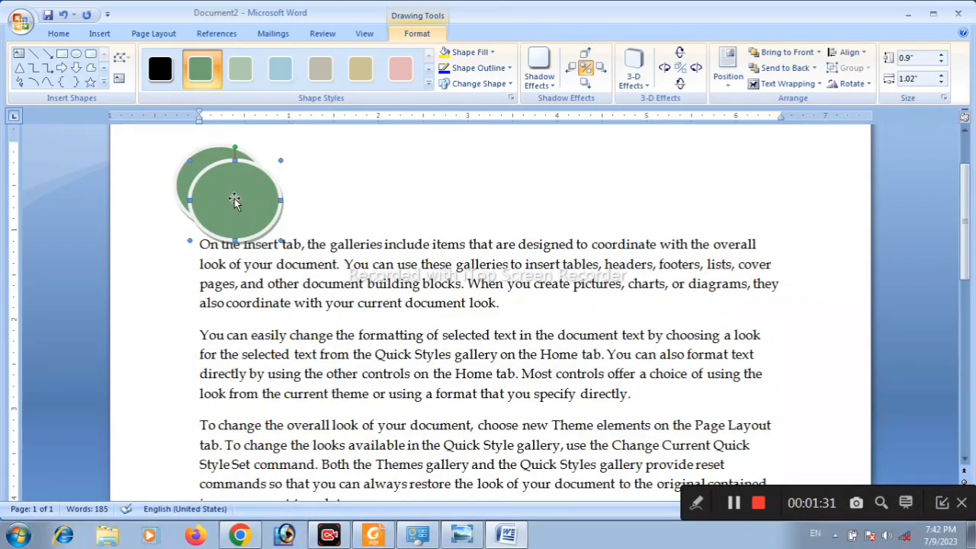
pyautogui.moveTo(234, 198); pyautogui.dragTo(634, 174)
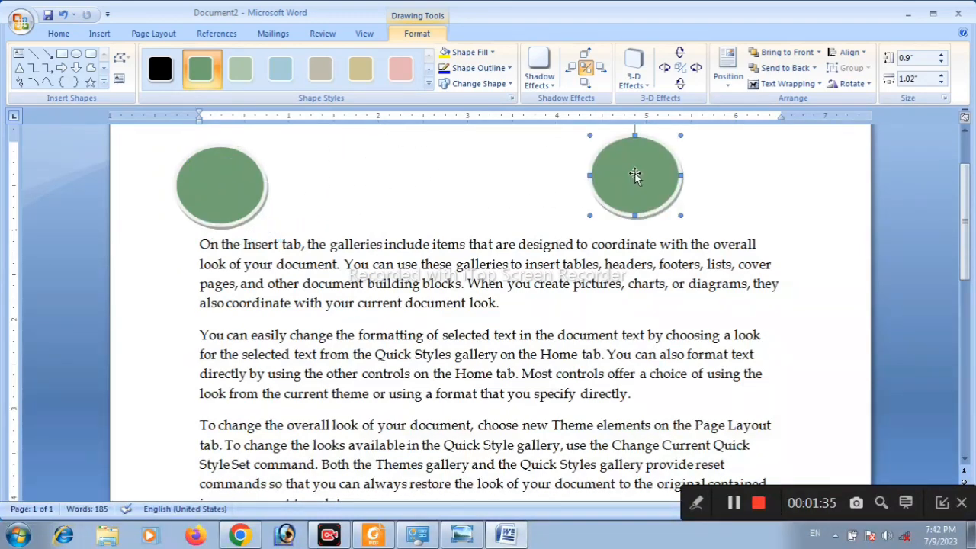
pyautogui.click(226, 193)
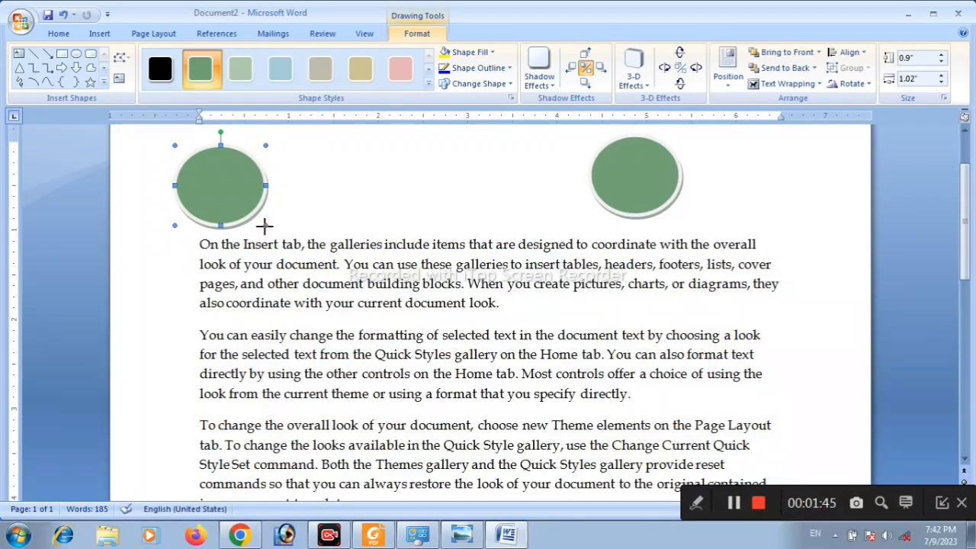
pyautogui.moveTo(265, 225); pyautogui.dragTo(298, 244)
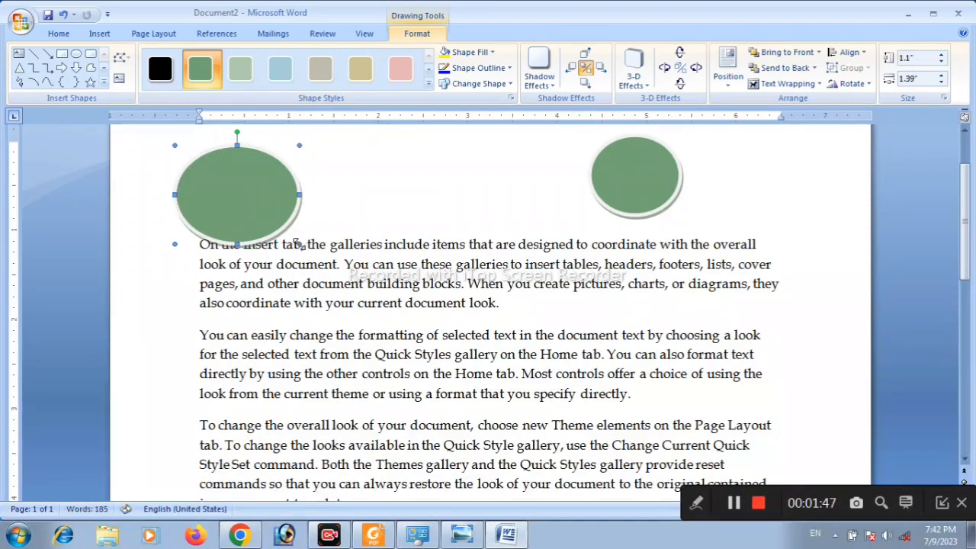
pyautogui.moveTo(252, 203)
pyautogui.mouseDown()
pyautogui.moveTo(254, 174)
pyautogui.moveTo(257, 187)
pyautogui.mouseUp()
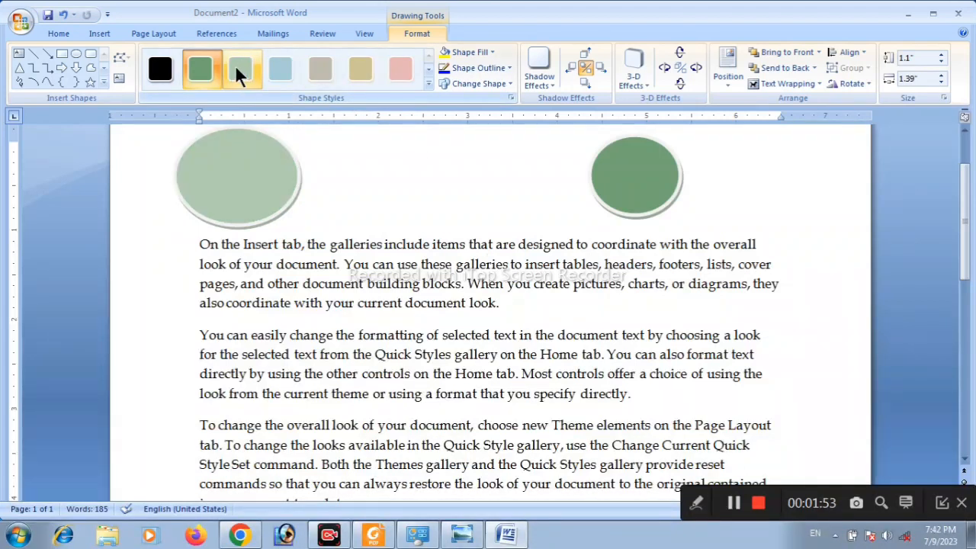
# Apply the Urban theme to the document and change its theme colors to Verve
pyautogui.click(156, 36)
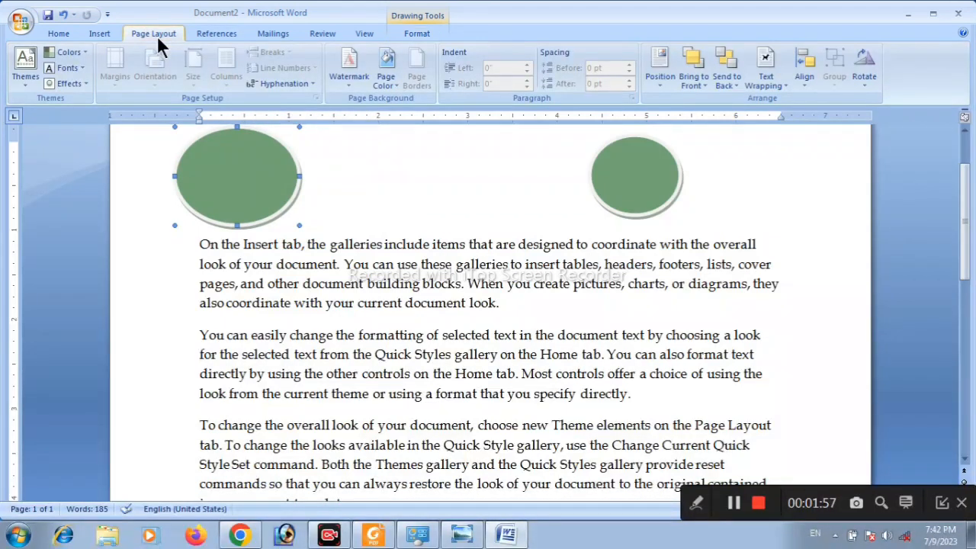
pyautogui.click(23, 80)
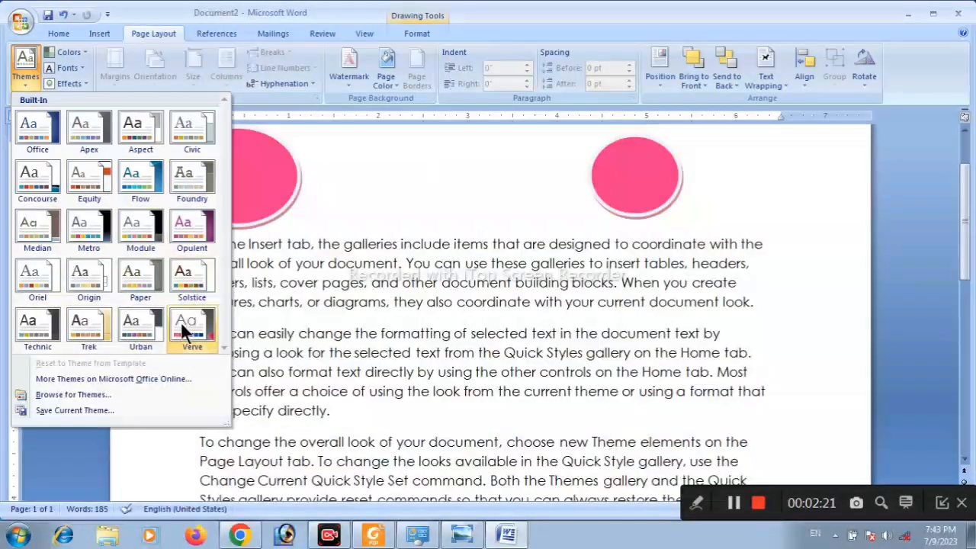
pyautogui.click(135, 324)
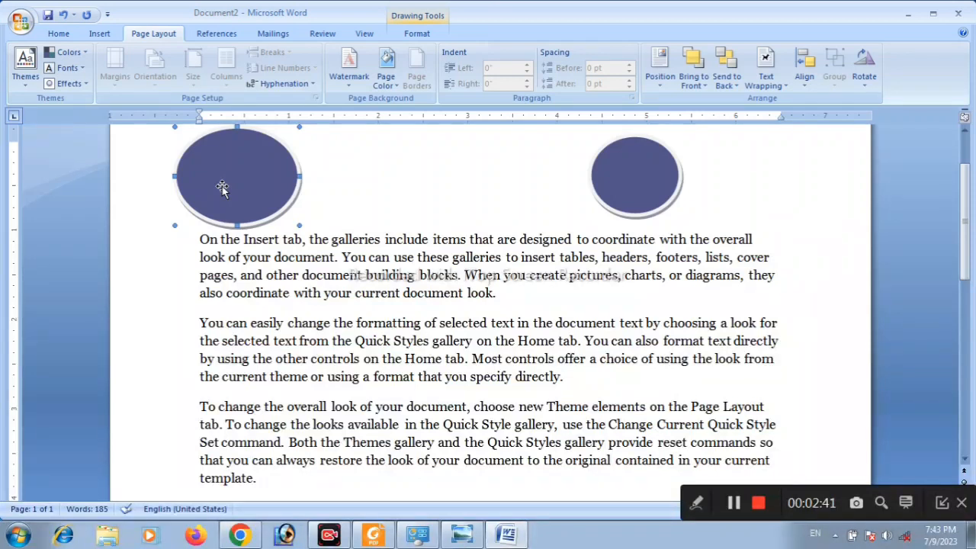
pyautogui.click(83, 49)
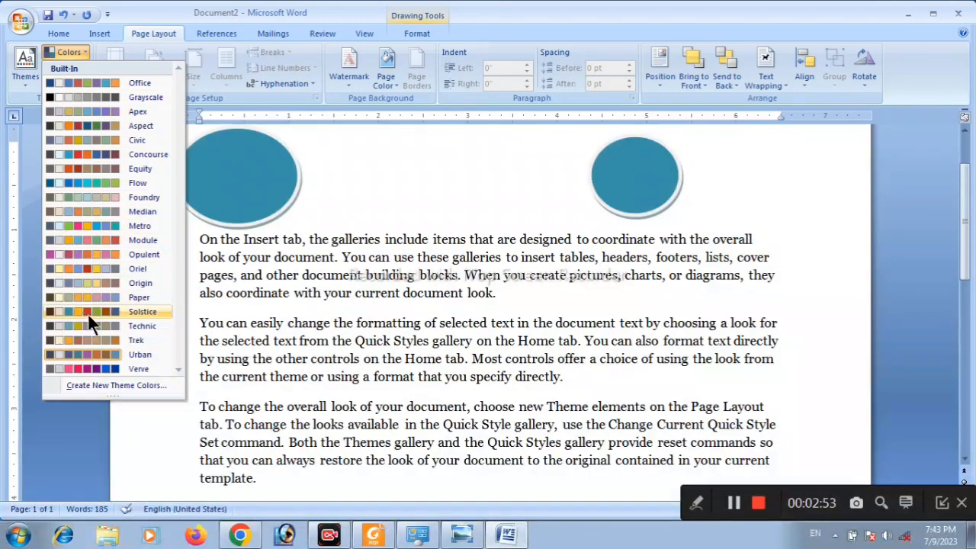
pyautogui.click(84, 365)
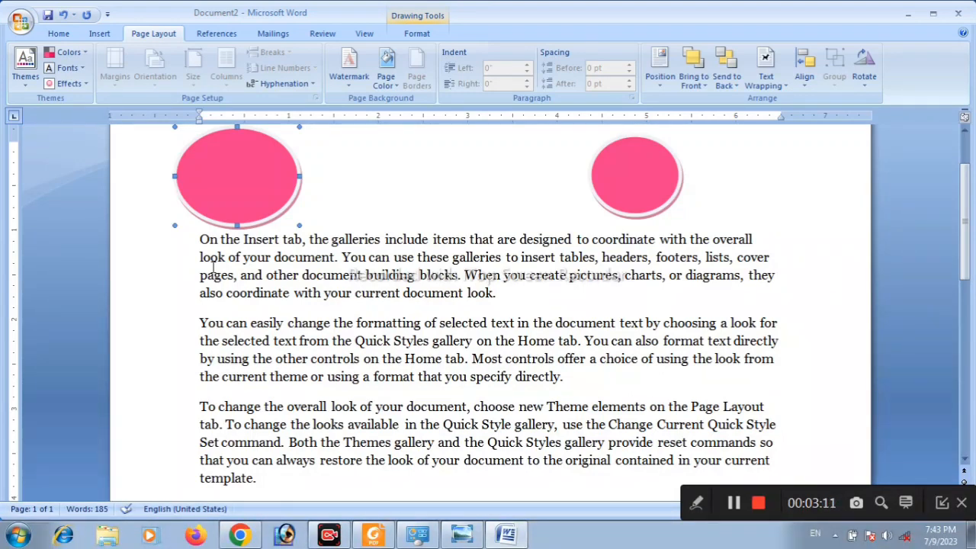
# Set the theme fonts to Civic (Georgia) and the theme effects to Paper
pyautogui.click(69, 68)
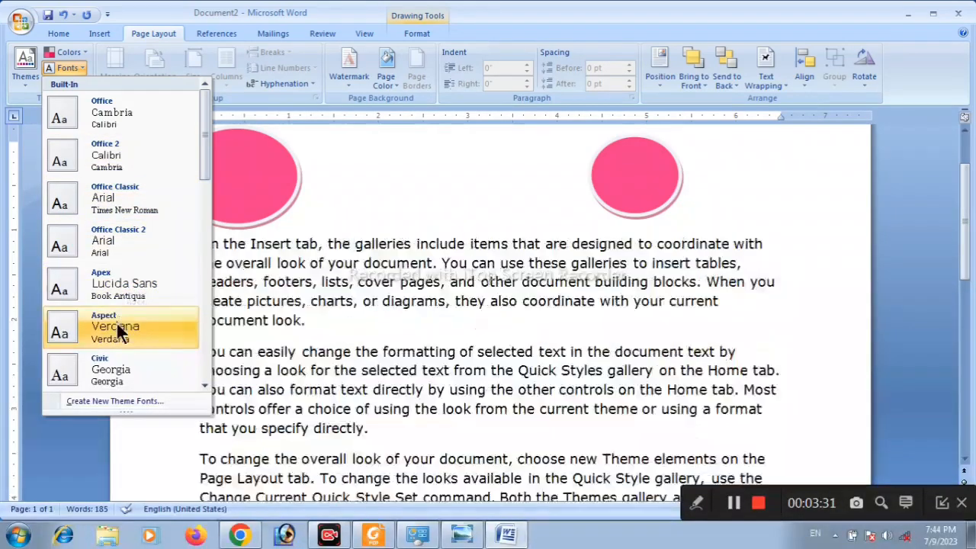
pyautogui.click(113, 370)
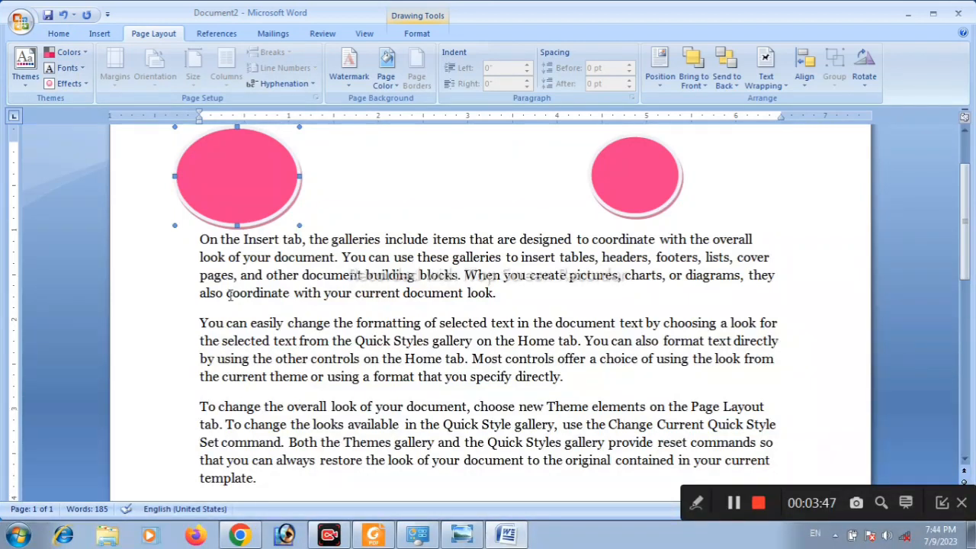
pyautogui.click(83, 83)
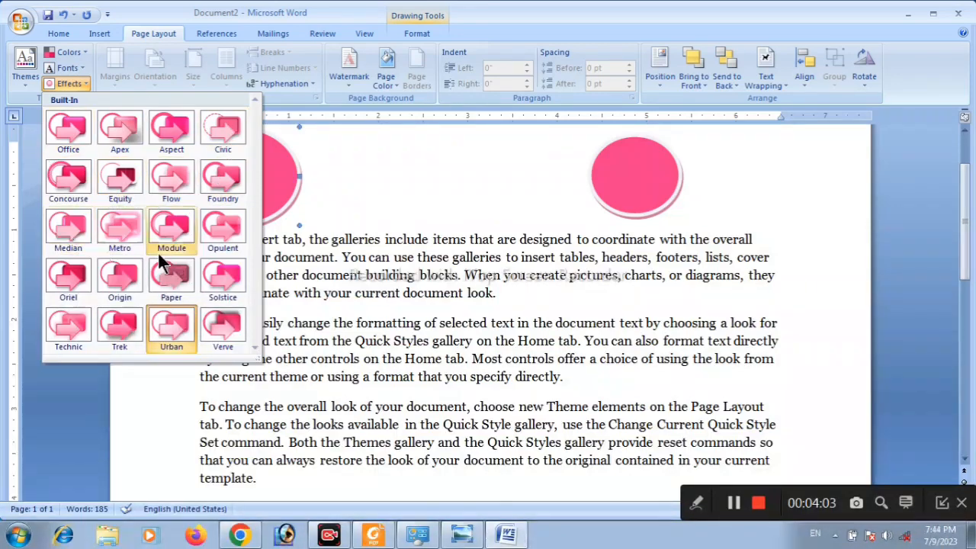
pyautogui.click(166, 272)
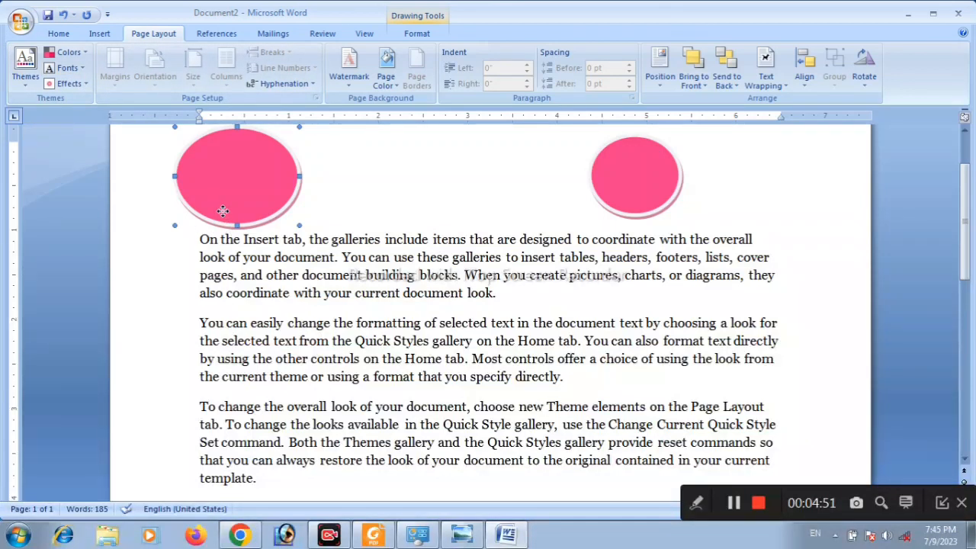
# Delete both pink ovals above the text
pyautogui.press('Delete')
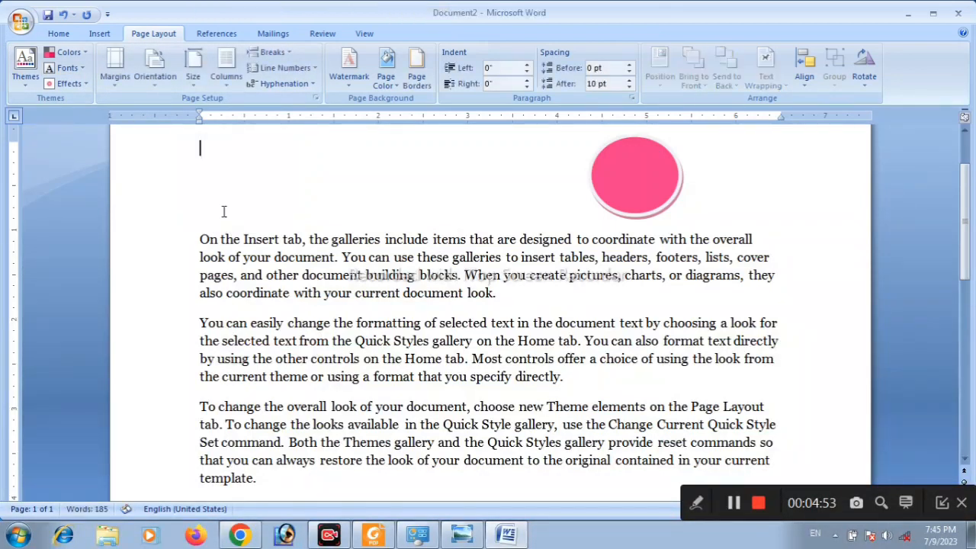
pyautogui.click(635, 188)
pyautogui.press('Delete')
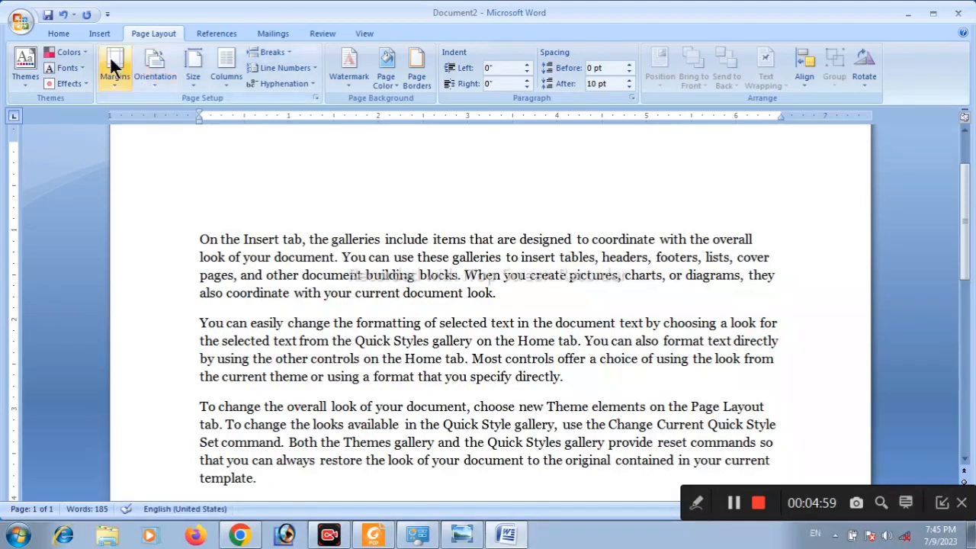
# Remove the empty space above the first paragraph so the text starts at the page's top margin
pyautogui.scroll(-5, 372, 373)
pyautogui.scroll(5, 372, 374)
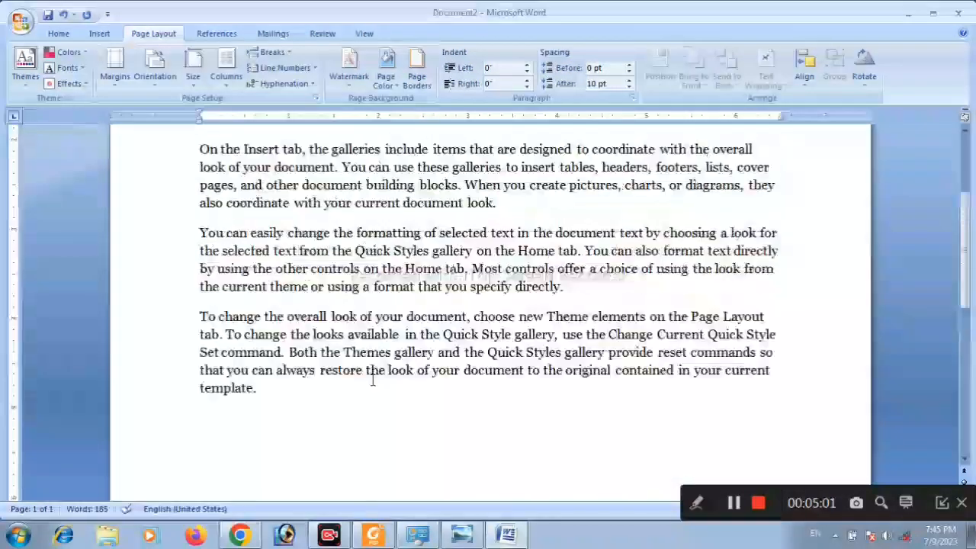
pyautogui.click(198, 239)
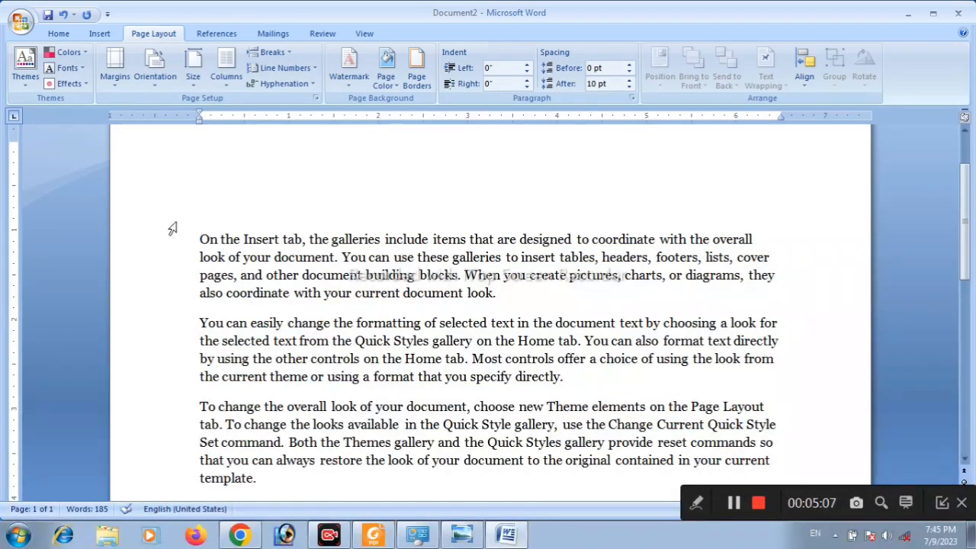
pyautogui.scroll(-3, 173, 228)
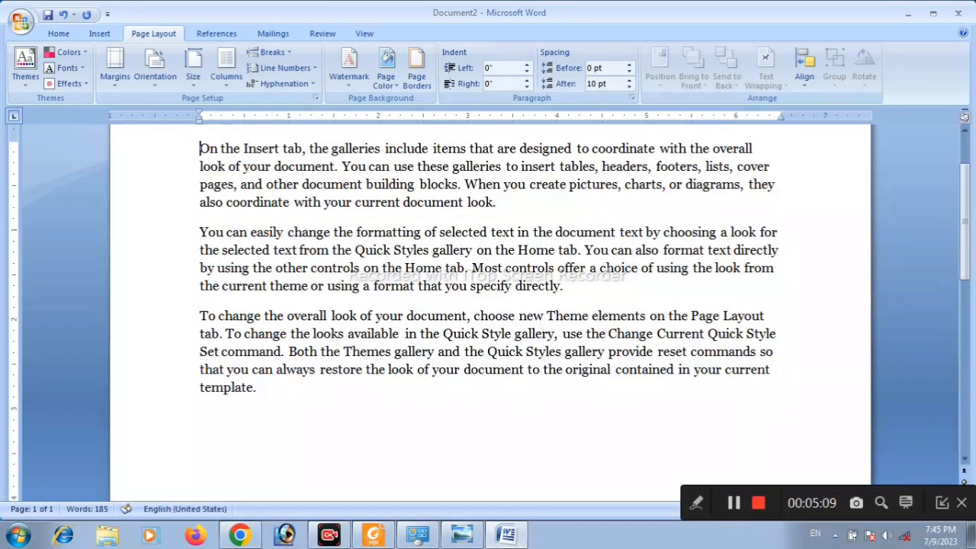
pyautogui.scroll(3, 173, 229)
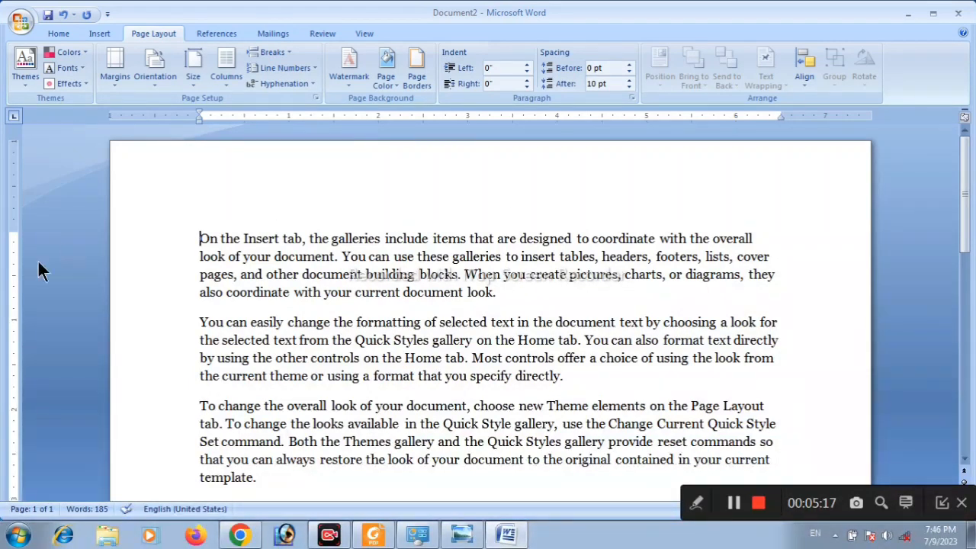
pyautogui.scroll(-10, 823, 341)
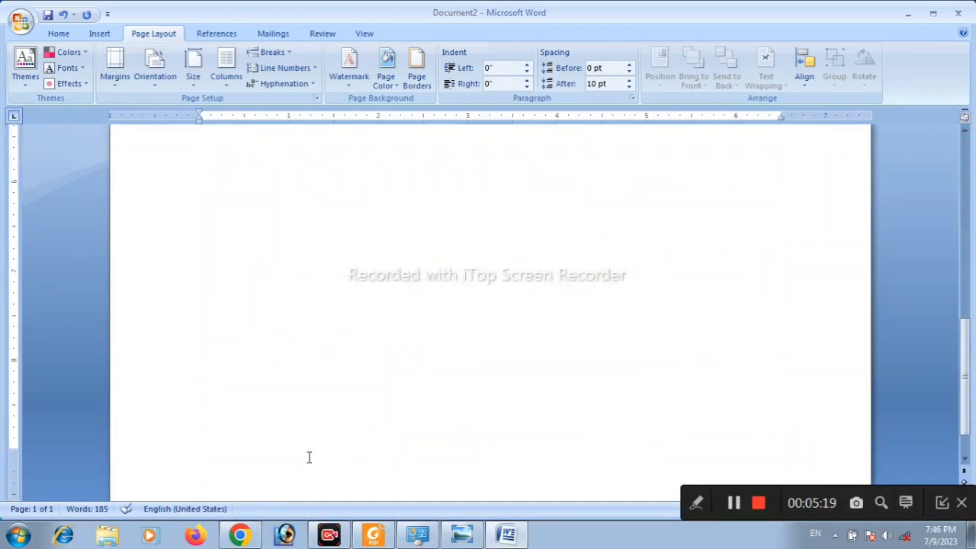
pyautogui.scroll(5, 419, 295)
pyautogui.scroll(4, 290, 262)
pyautogui.scroll(-2, 303, 473)
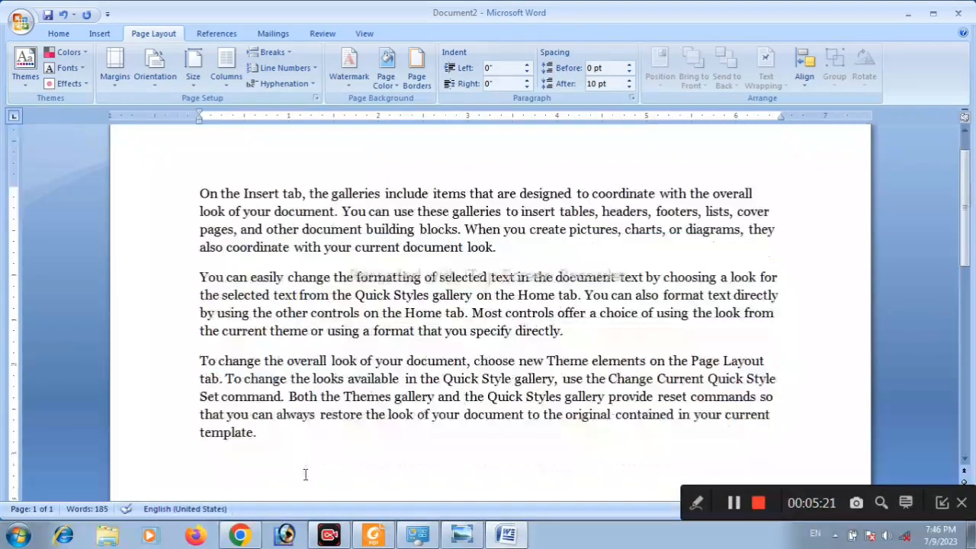
pyautogui.click(279, 394)
pyautogui.moveTo(279, 393); pyautogui.dragTo(155, 136)
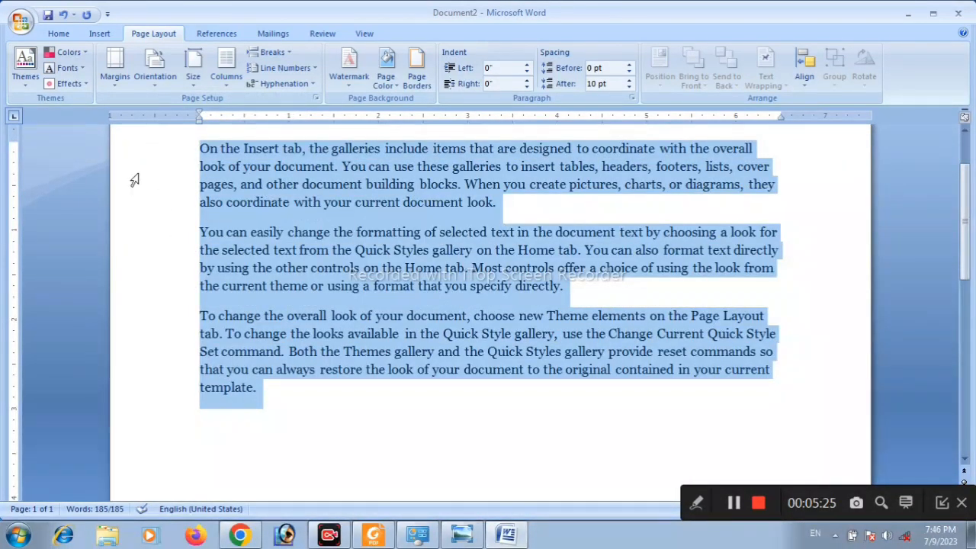
pyautogui.click(257, 415)
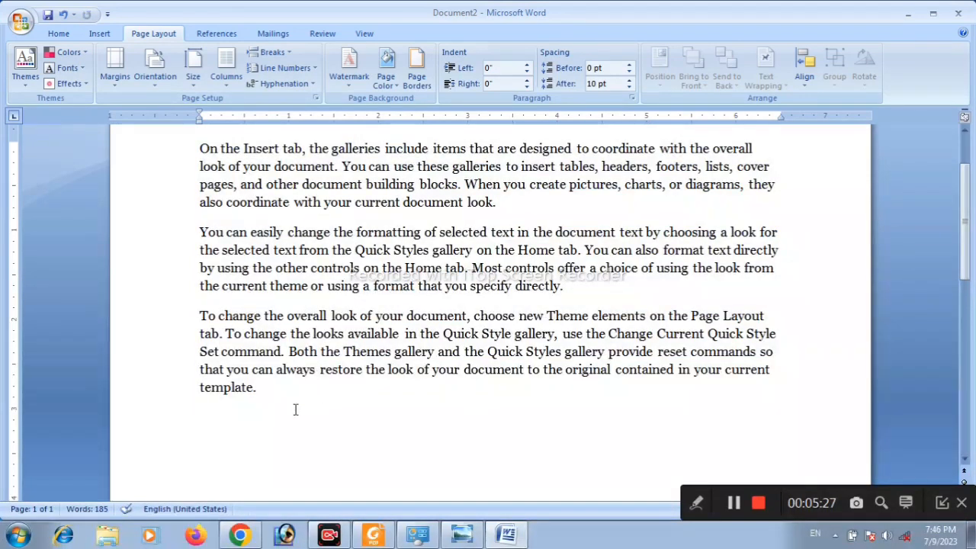
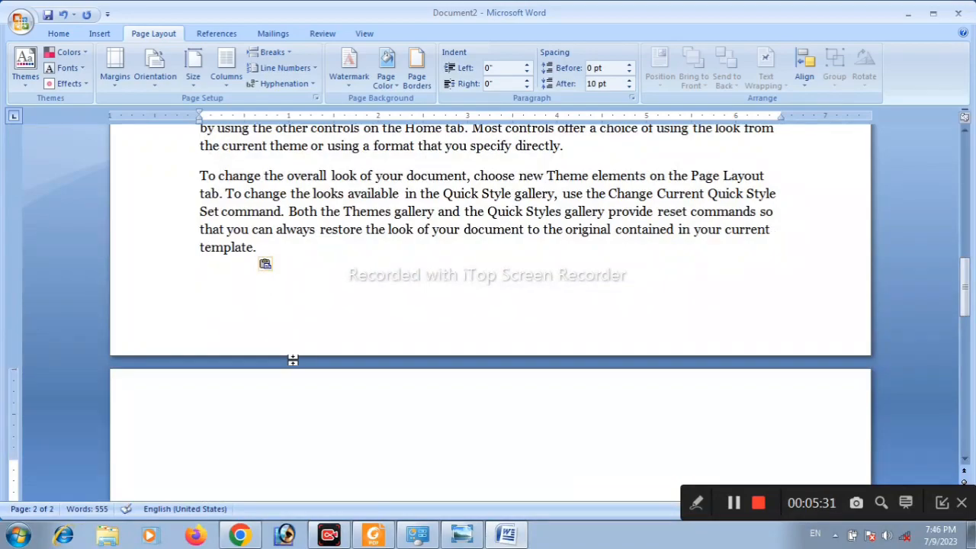
# Paste another copy of the three sample paragraphs at the end of the document, on page 2
pyautogui.scroll(17, 292, 360)
pyautogui.scroll(-7, 295, 358)
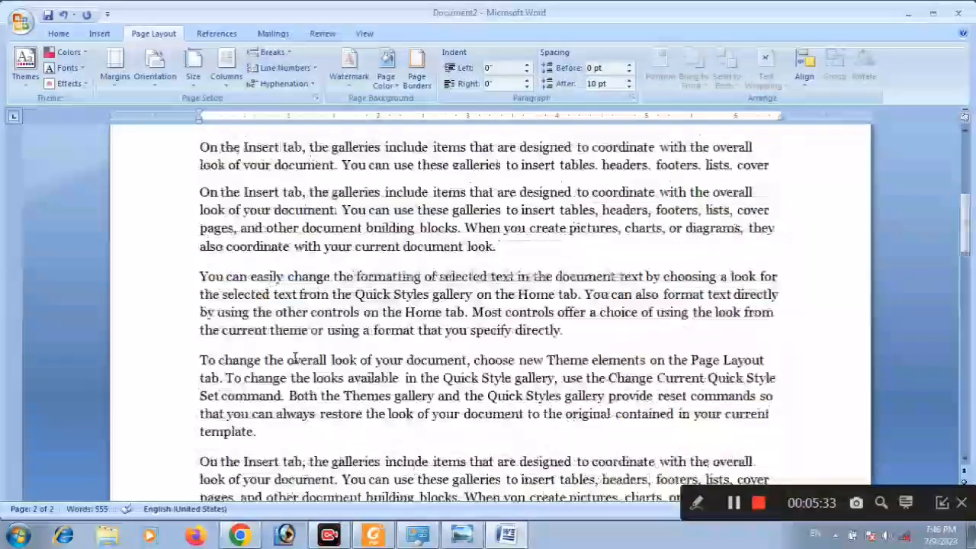
pyautogui.scroll(-5, 295, 358)
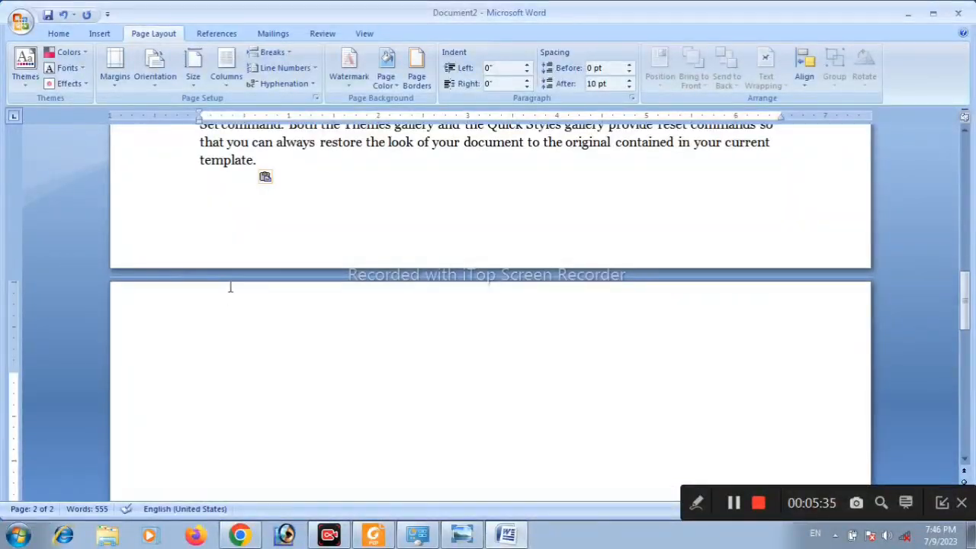
pyautogui.write('On the Insert tab, the galleries include items that are designed to coordinate with the overall look of your document. You can use these galleries to insert tables, headers, footers, lists, cover pages, and other document building blocks. When you create pictures, charts, or diagrams, they also coordinate with your current document look. You can easily change the formatting of selected text in the document text by choosing a look for the selected text from the Quick Styles gallery on the Home tab. You can also format text directly by using the other controls on the Home tab. Most controls offer a choice of using the look from the current theme or using a format that you specify directly. To change the overall look of your document, choose new Theme elements on the Page Layout tab. To change the looks available in the Quick Style gallery, use the Change Current Quick Style Set command. Both the Themes gallery and the Quick Styles gallery provide reset commands so that you can always restore the look of your document to the original contained in your current template.')
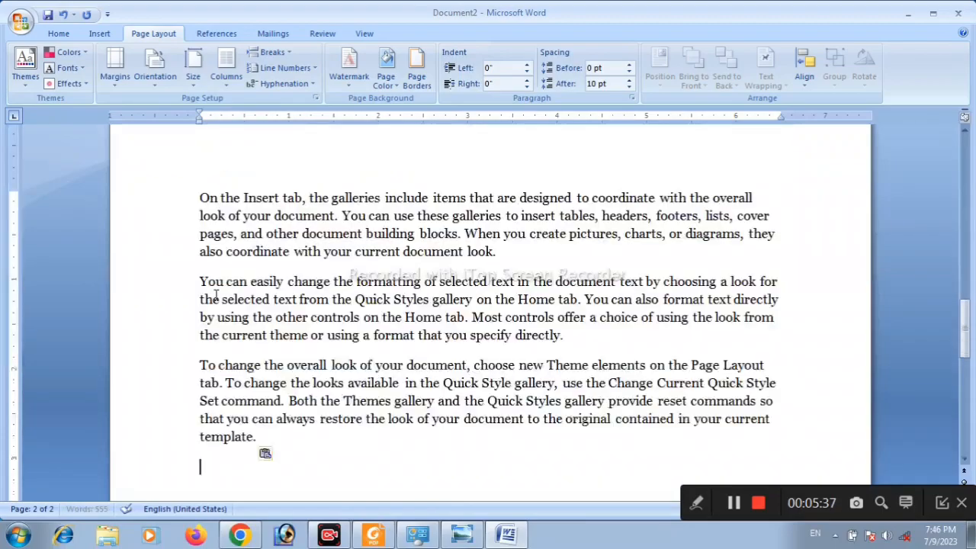
# Examine the pasted text and its page margins across both pages of the document
pyautogui.scroll(5, 380, 344)
pyautogui.scroll(-9, 381, 344)
pyautogui.scroll(6, 370, 324)
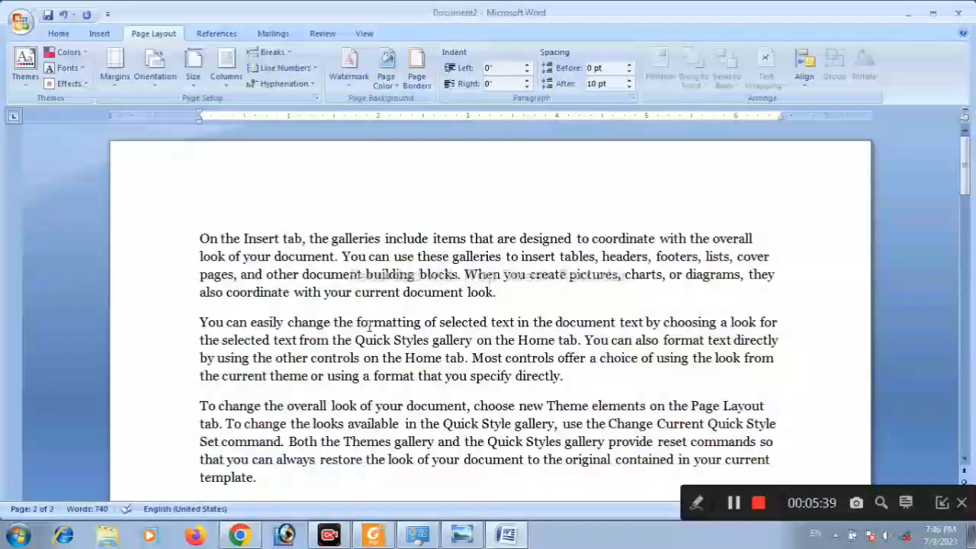
pyautogui.scroll(-15, 359, 312)
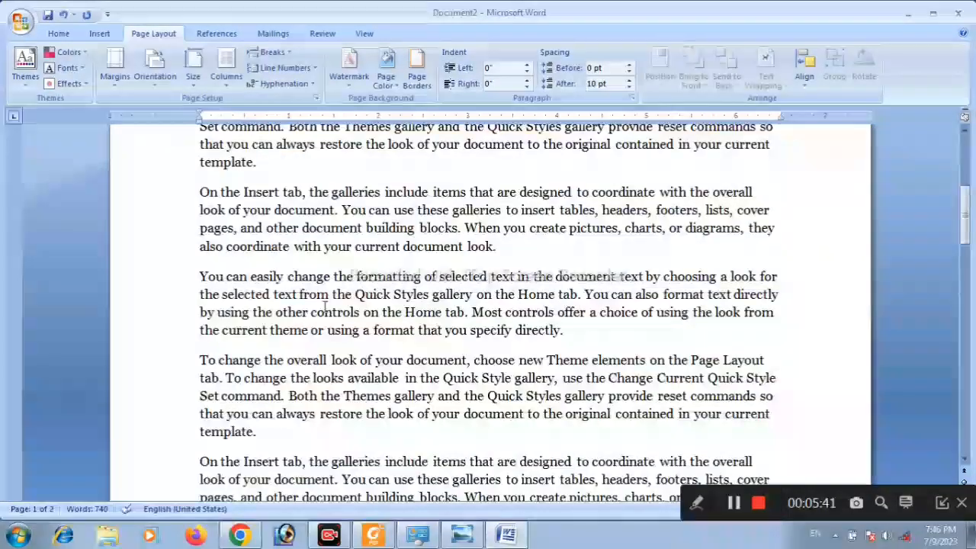
pyautogui.scroll(3, 289, 303)
pyautogui.click(264, 318)
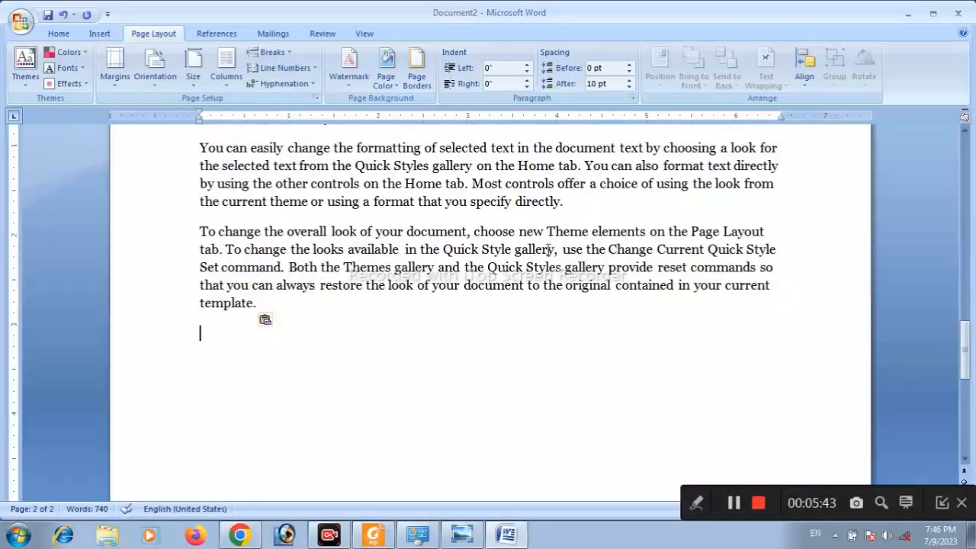
pyautogui.scroll(-3, 547, 250)
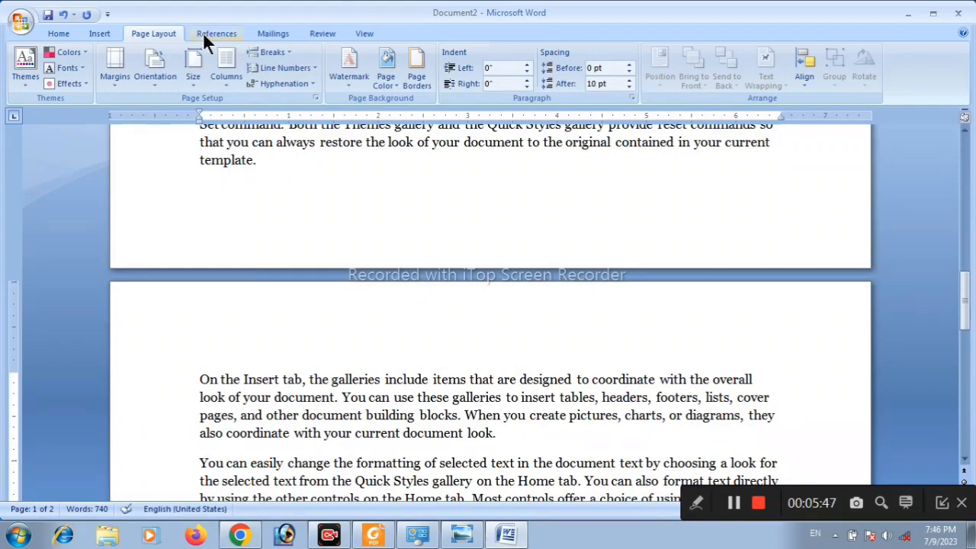
pyautogui.scroll(15, 385, 487)
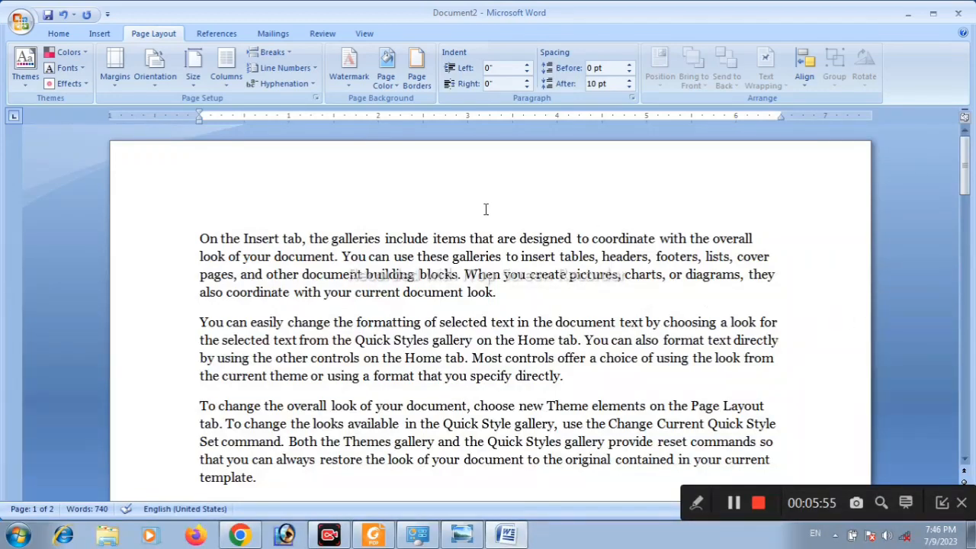
pyautogui.scroll(-3, 483, 210)
pyautogui.scroll(-3, 476, 332)
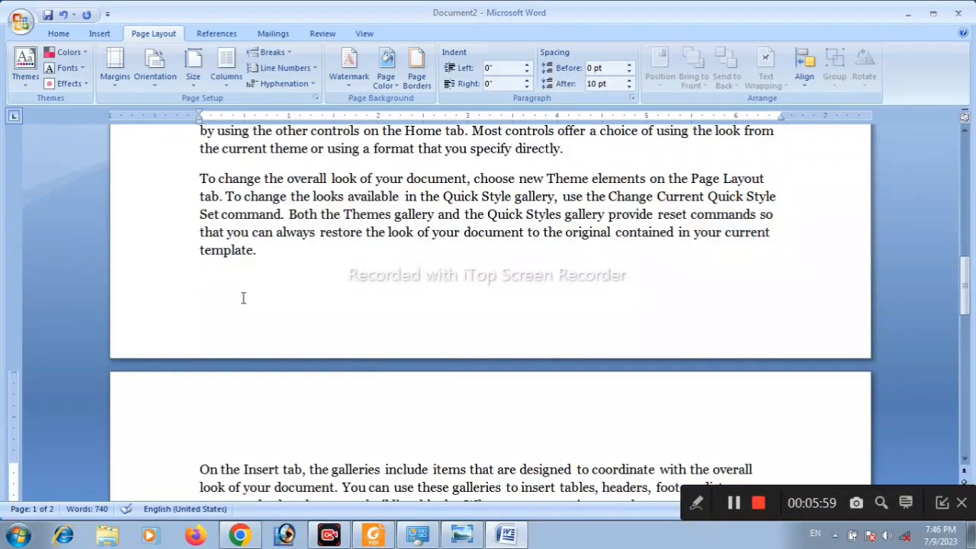
pyautogui.scroll(-7, 377, 294)
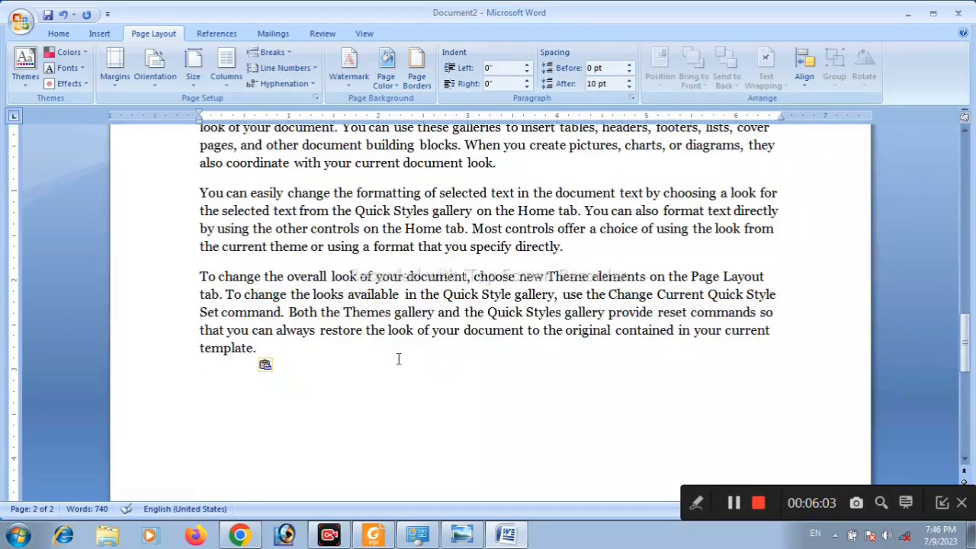
pyautogui.scroll(15, 387, 326)
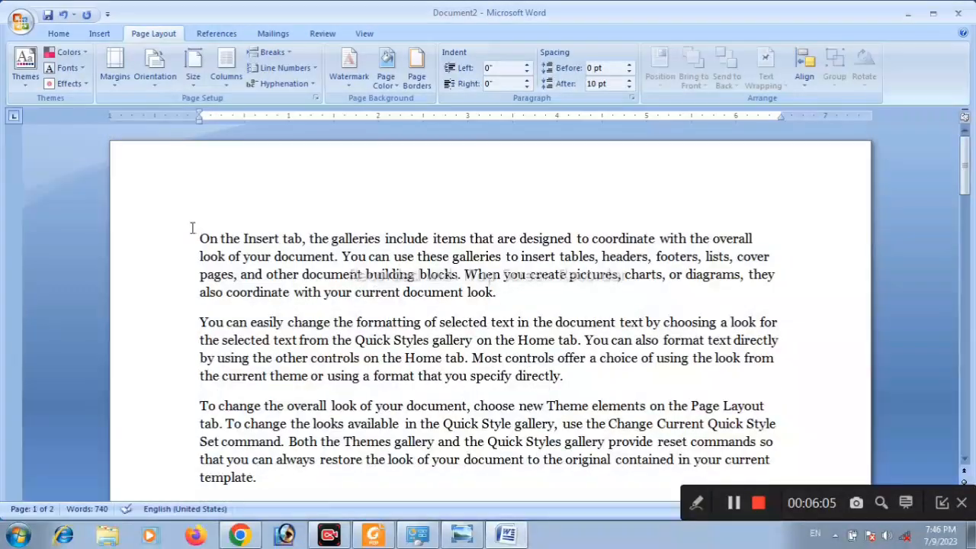
pyautogui.click(187, 238)
pyautogui.click(352, 197)
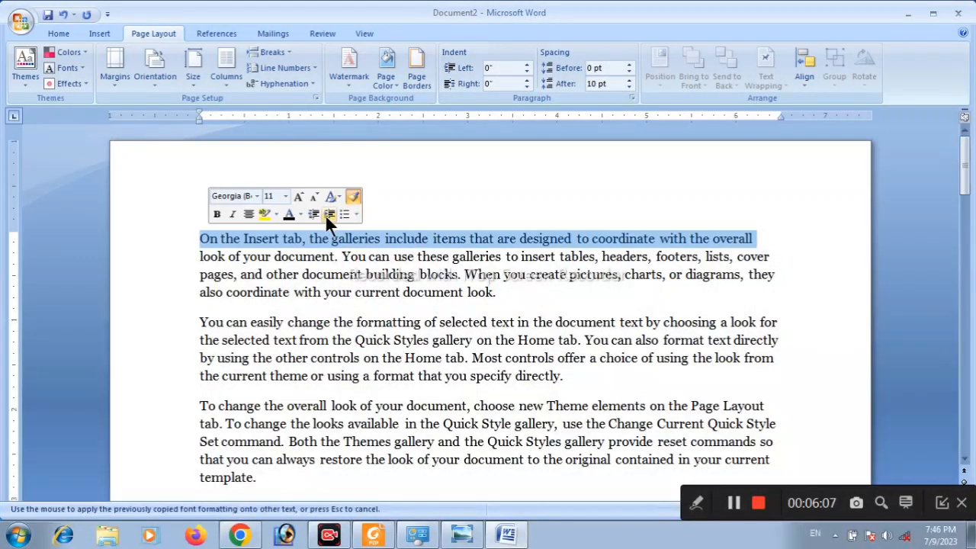
pyautogui.click(436, 187)
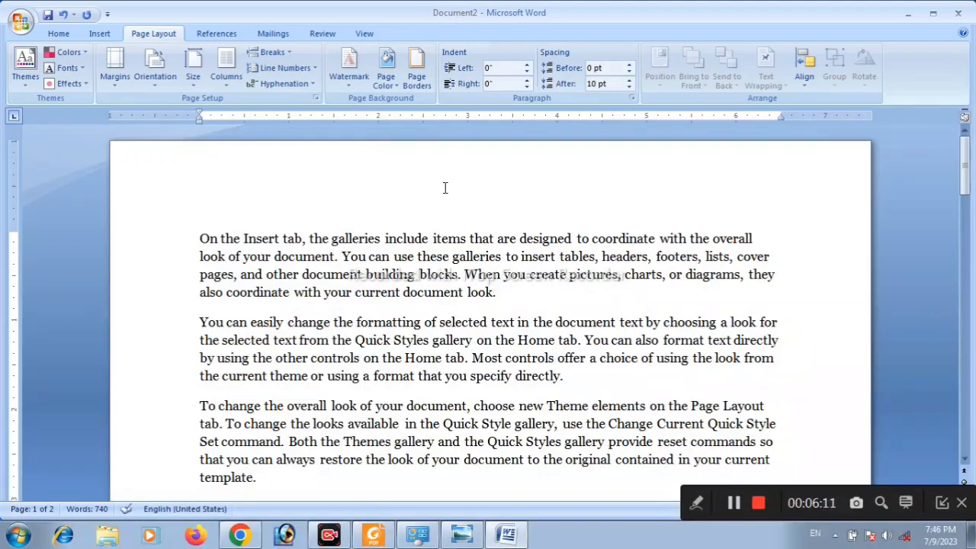
# Select all the text, apply the Narrow margin preset (0.5" on all sides), and check the text's spread across the pages
pyautogui.hotkey('ctrl', 'a')
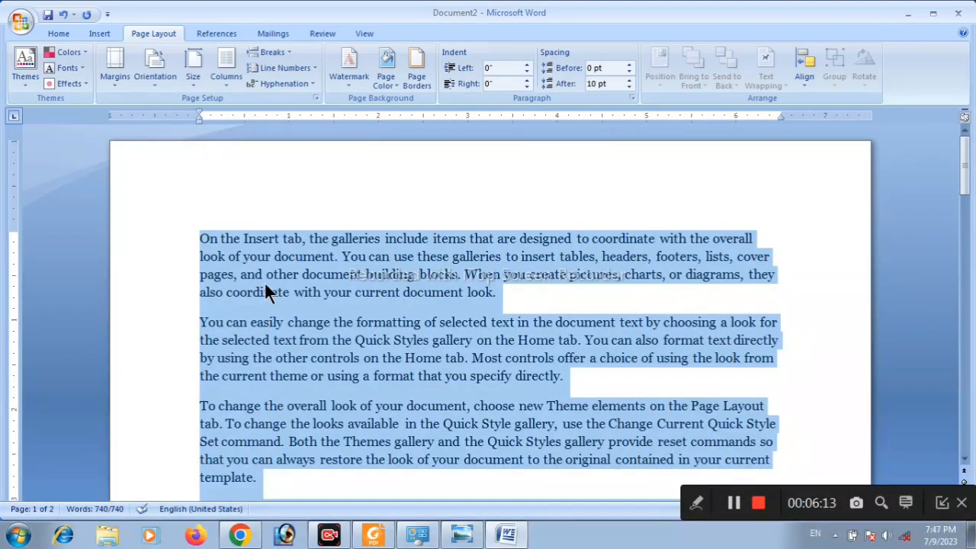
pyautogui.scroll(-20, 267, 282)
pyautogui.scroll(10, 270, 288)
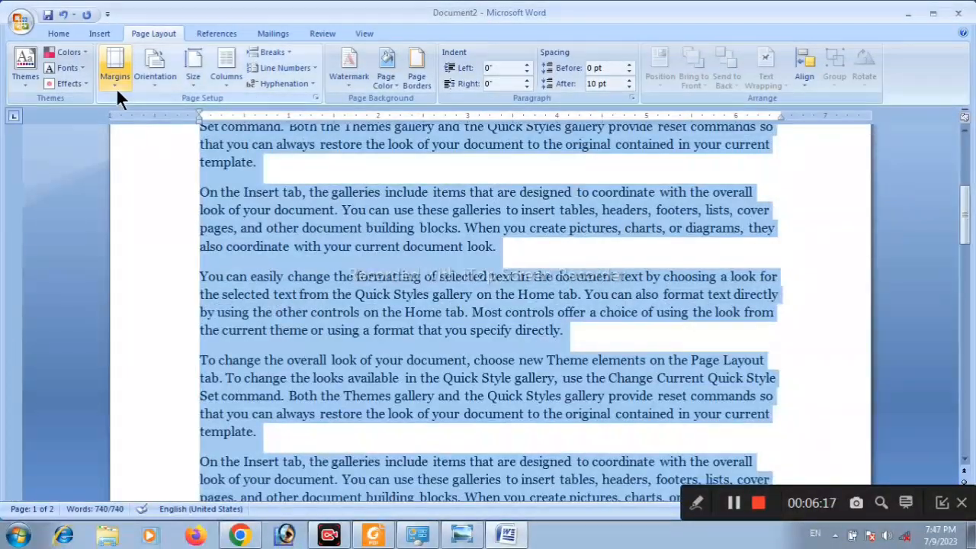
pyautogui.click(116, 87)
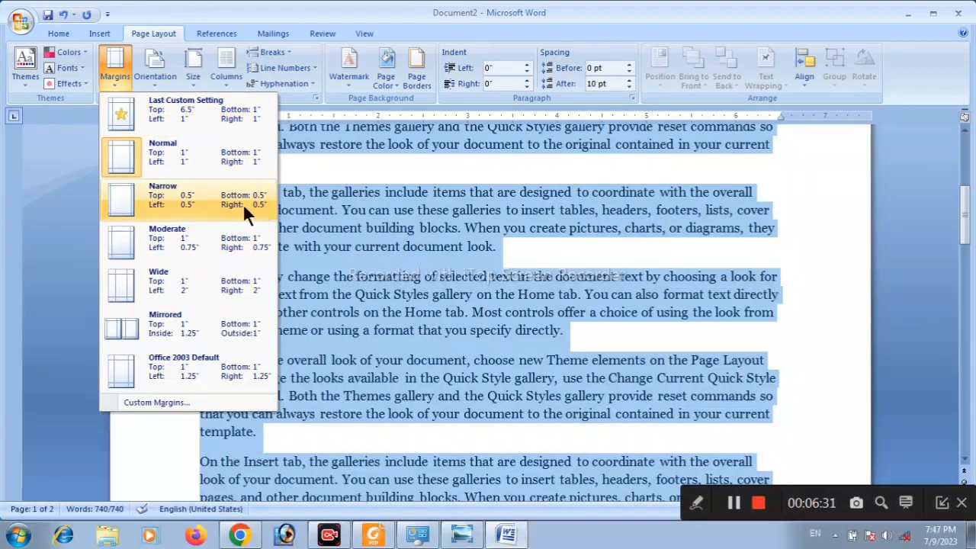
pyautogui.click(189, 195)
pyautogui.scroll(-1, 568, 238)
pyautogui.scroll(-8, 561, 305)
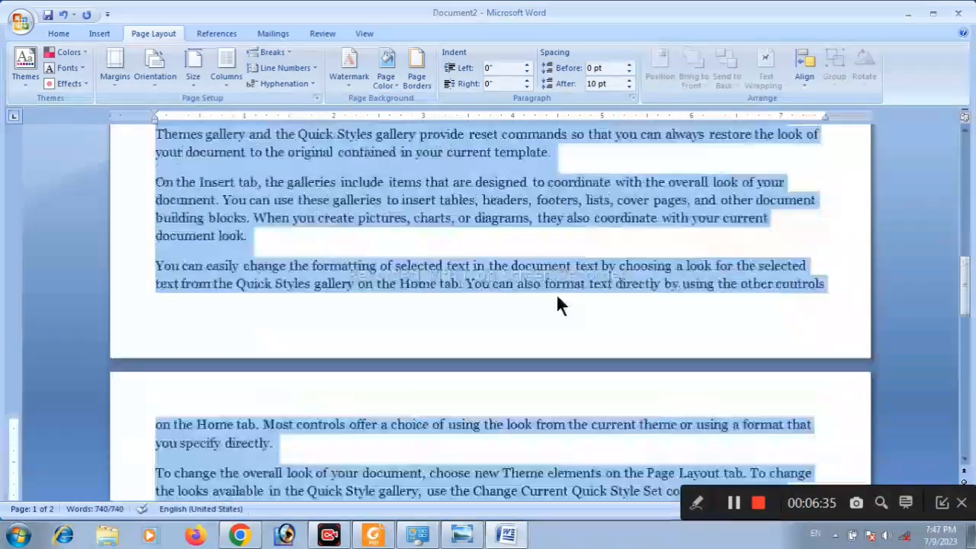
pyautogui.scroll(9, 562, 306)
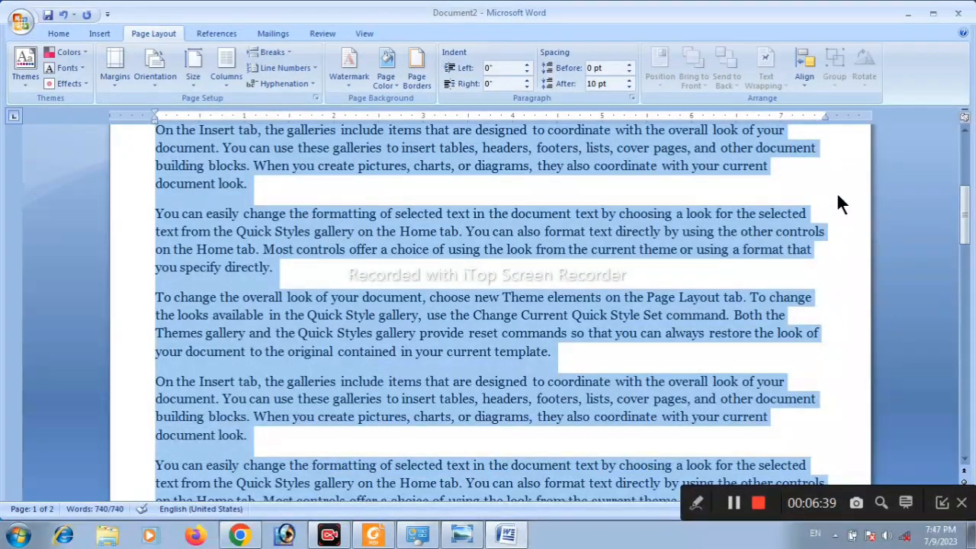
pyautogui.scroll(2, 837, 197)
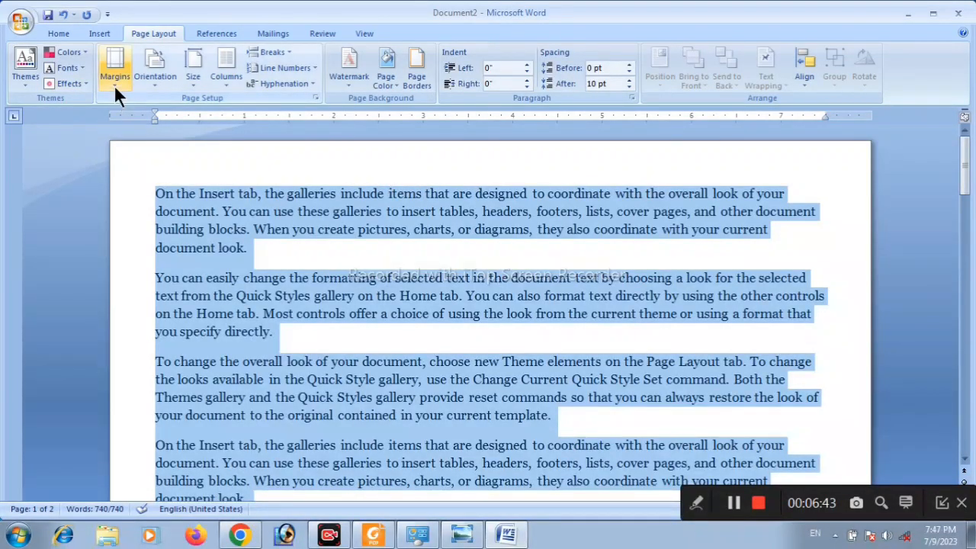
pyautogui.scroll(-5, 283, 418)
pyautogui.scroll(10, 283, 419)
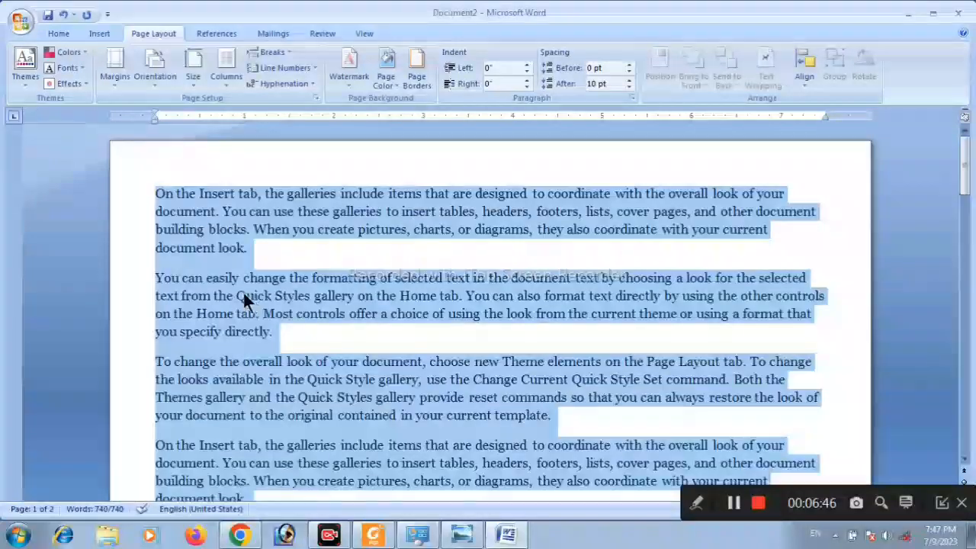
# In the custom margin settings, set the top and bottom margins to 0.1"
pyautogui.click(116, 89)
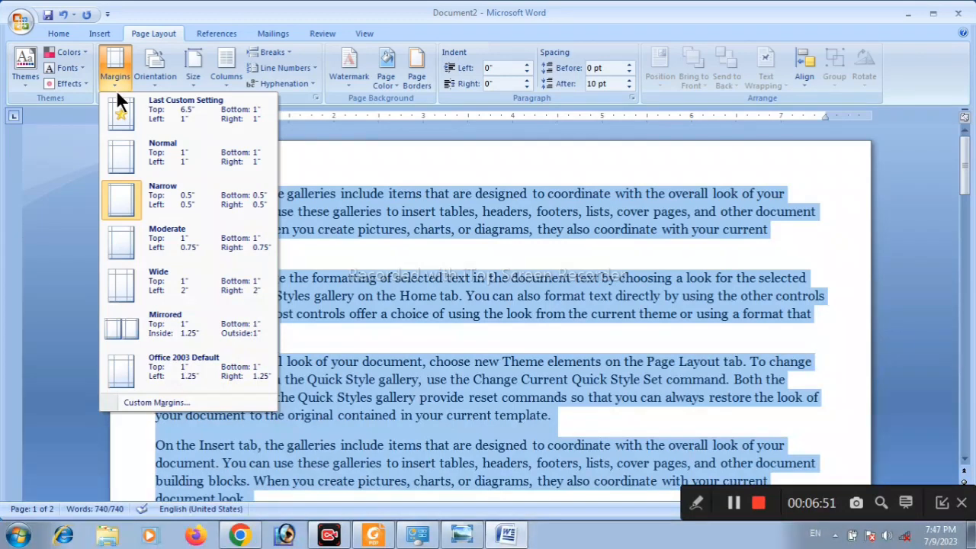
pyautogui.click(178, 402)
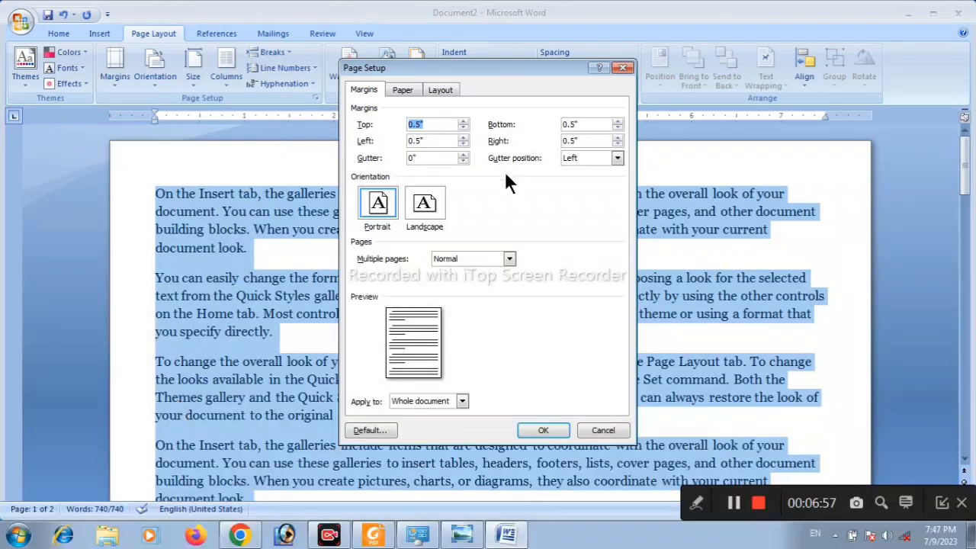
pyautogui.click(431, 122)
pyautogui.write('1')
pyautogui.click(582, 124)
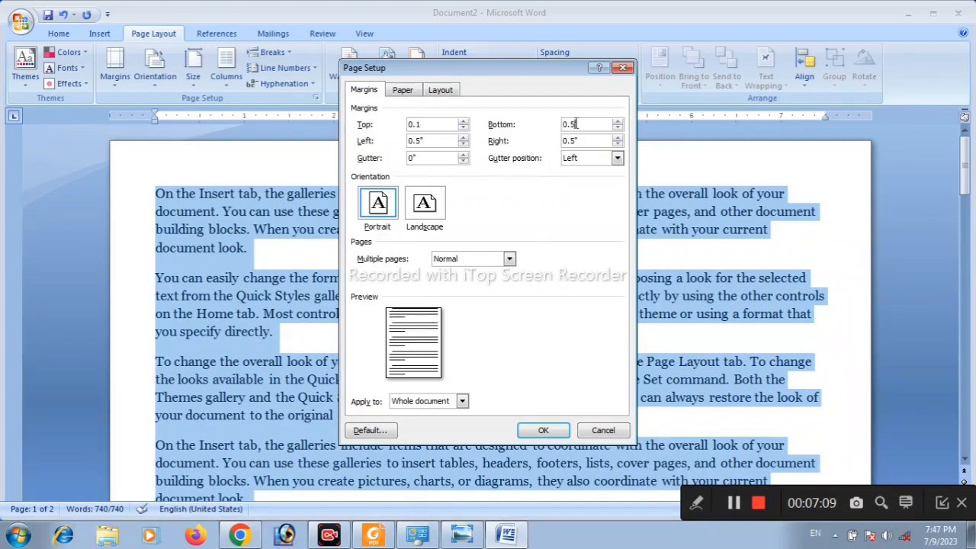
pyautogui.press('BackSpace')
pyautogui.press('BackSpace')
# Set the left and right margins to 0.1" for the whole document
pyautogui.click(418, 139)
pyautogui.press('BackSpace')
pyautogui.press('BackSpace')
pyautogui.write('1')
pyautogui.click(572, 141)
pyautogui.write('1')
# Apply the custom margins, using the Fix option to raise them to the printable minimum of 0.12" on all sides
pyautogui.click(541, 431)
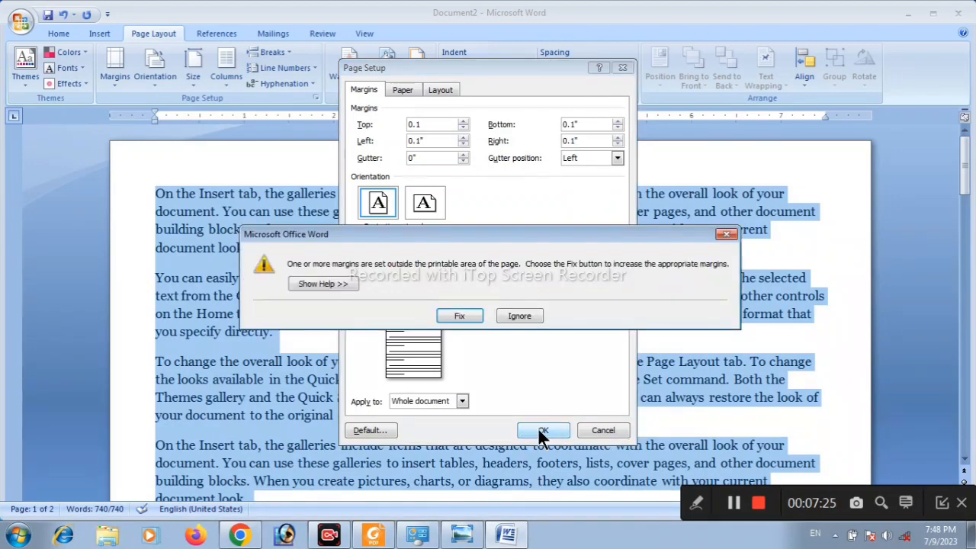
pyautogui.click(460, 316)
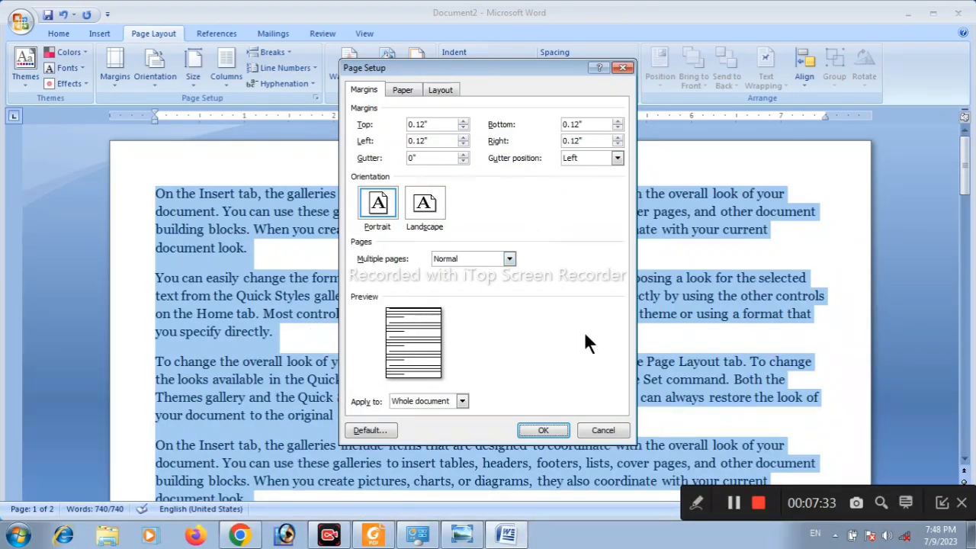
pyautogui.click(554, 428)
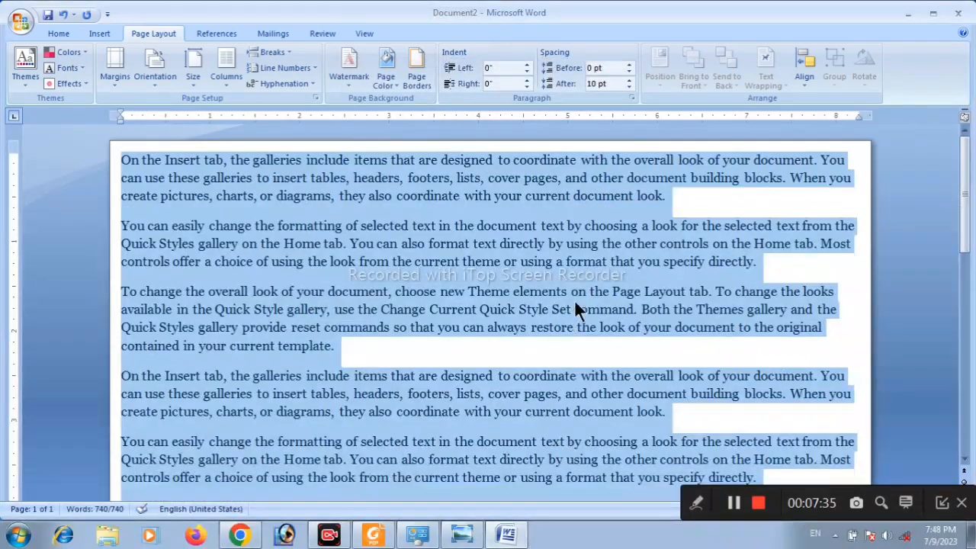
pyautogui.scroll(-2, 404, 207)
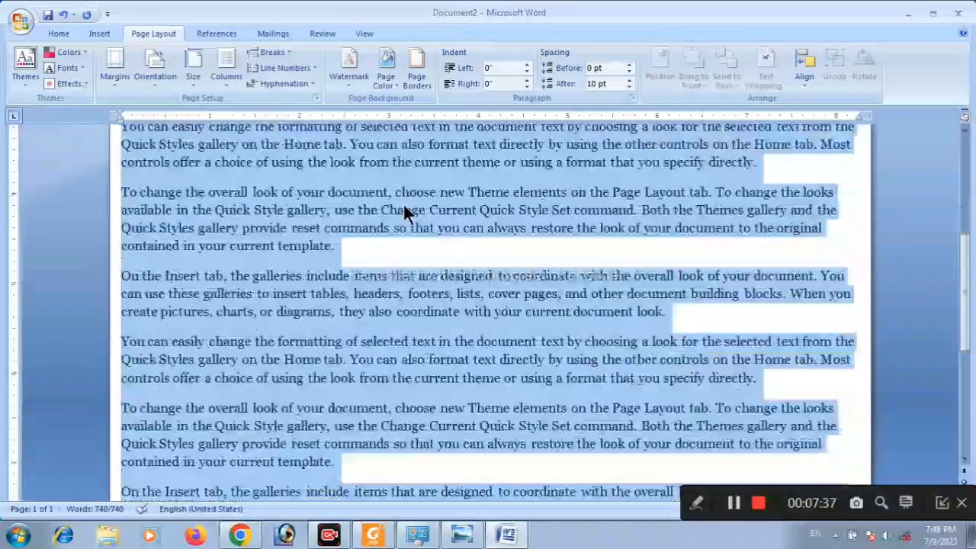
pyautogui.scroll(-5, 403, 208)
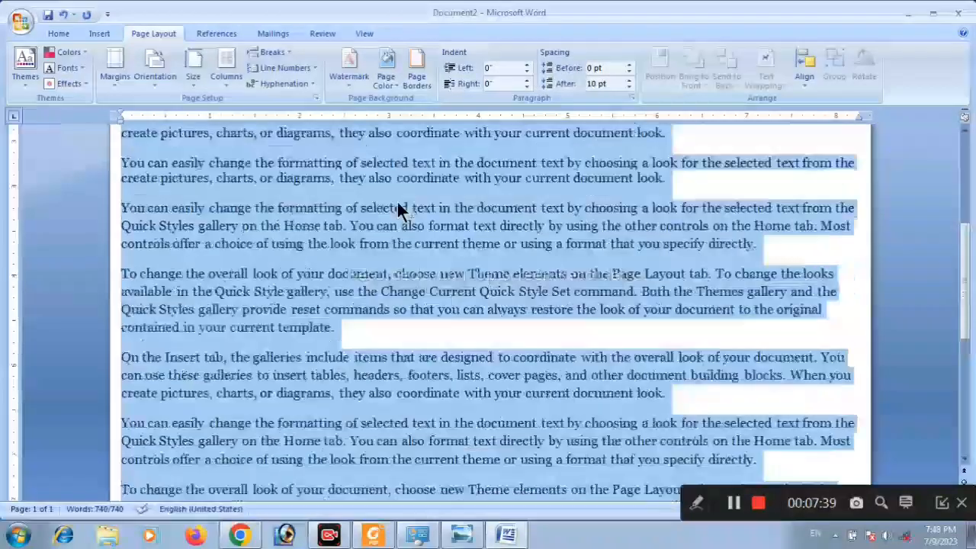
pyautogui.scroll(1, 397, 199)
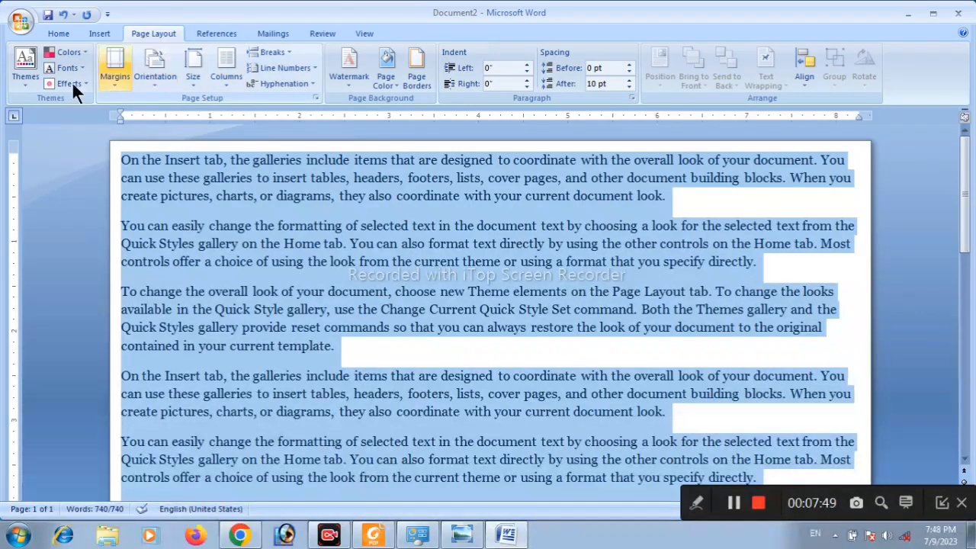
# Review the custom margin settings, accept them as they are, and inspect the page from start to end
pyautogui.click(113, 83)
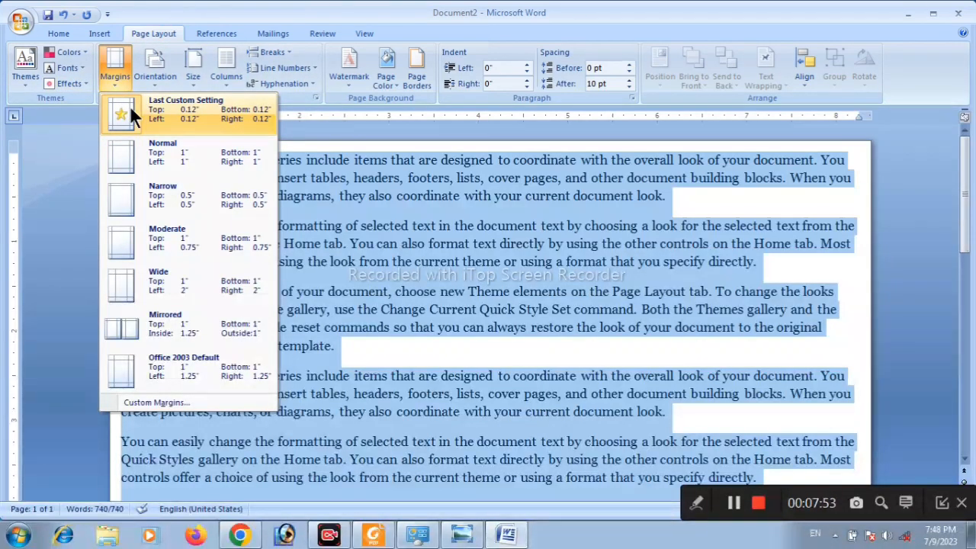
pyautogui.click(169, 396)
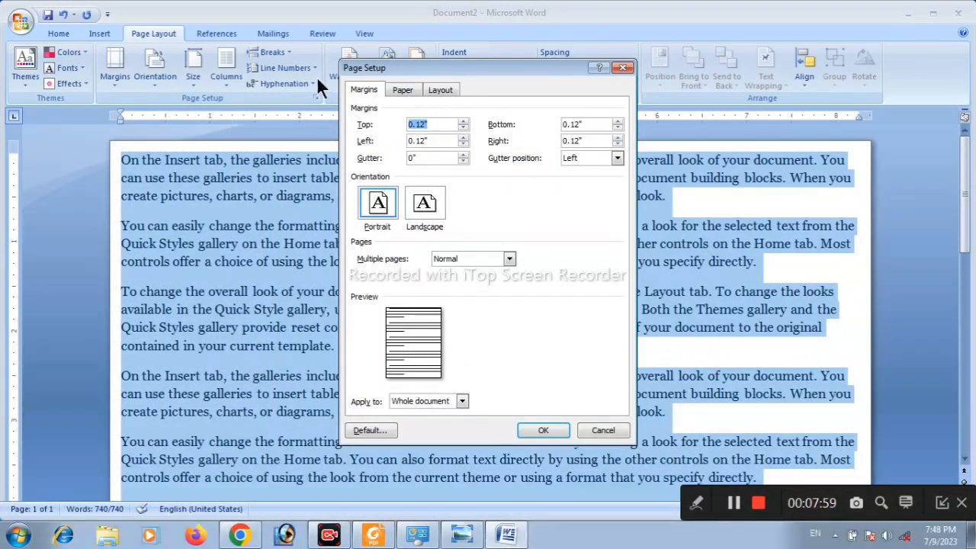
pyautogui.click(547, 428)
pyautogui.scroll(-10, 294, 228)
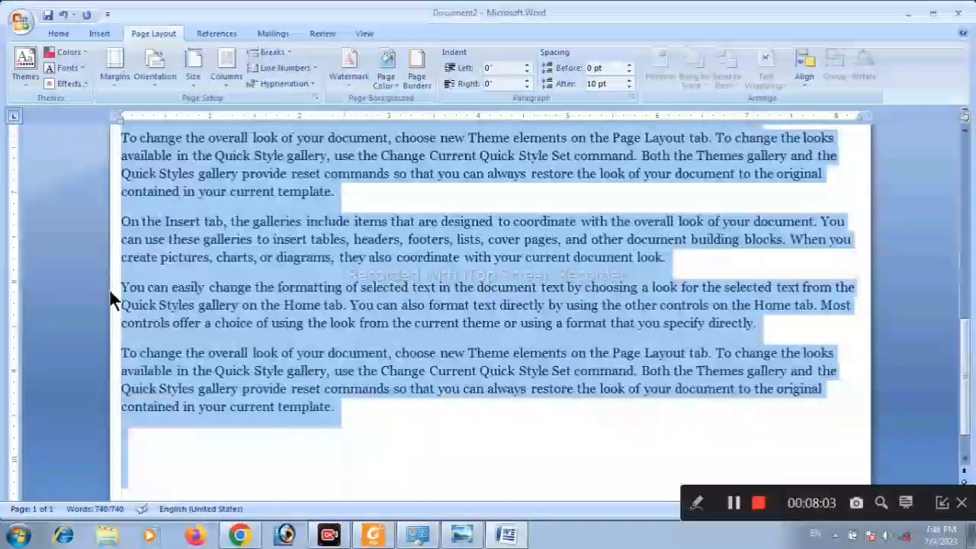
pyautogui.scroll(5, 307, 486)
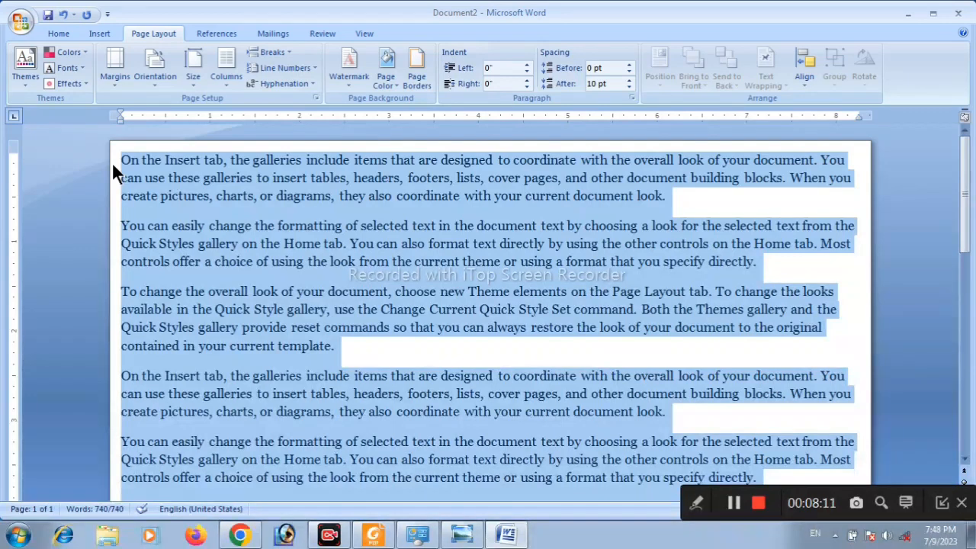
# Apply the Wide margin preset to the document and check how the text sits from the first page to the last
pyautogui.click(115, 79)
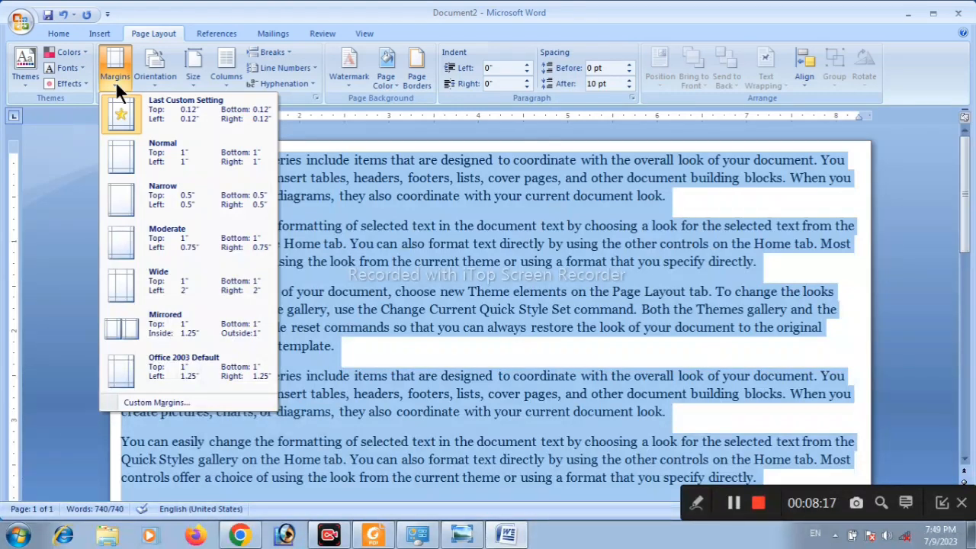
pyautogui.click(180, 276)
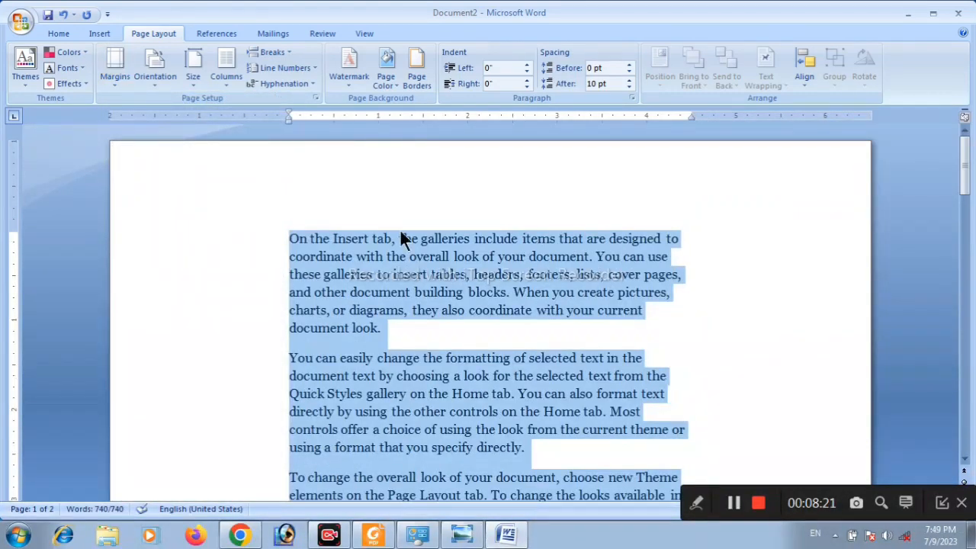
pyautogui.scroll(-20, 401, 238)
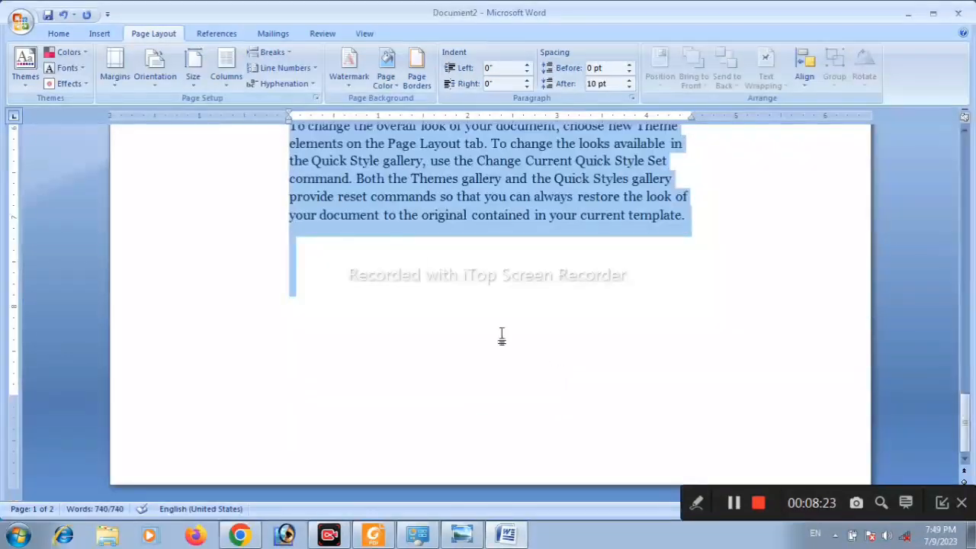
pyautogui.scroll(20, 434, 279)
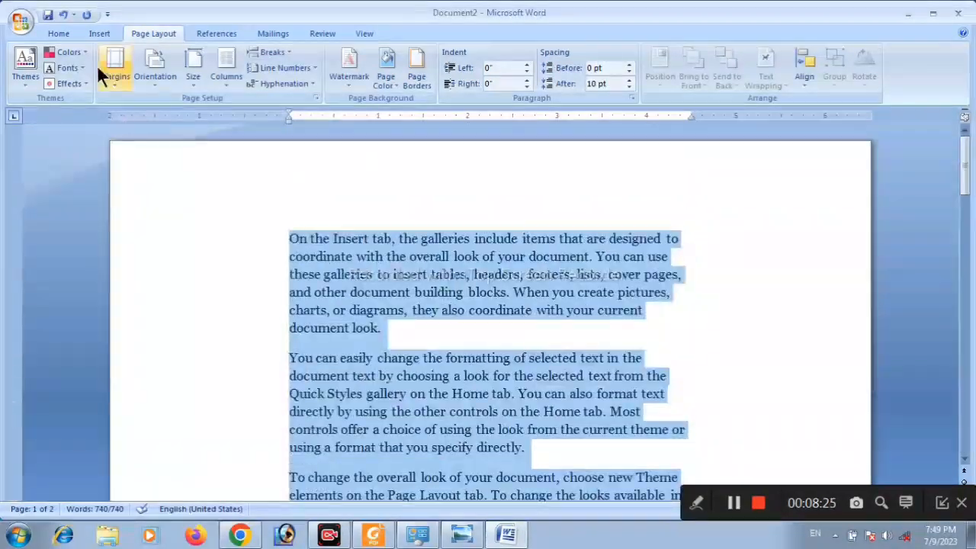
# Apply the Office 2003 Default margin preset and look through both pages of the document
pyautogui.click(115, 85)
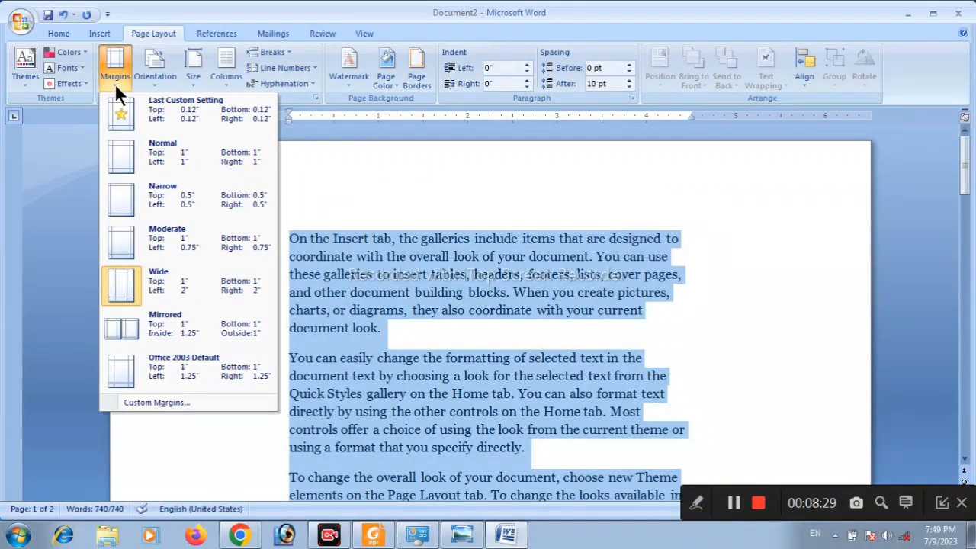
pyautogui.click(186, 374)
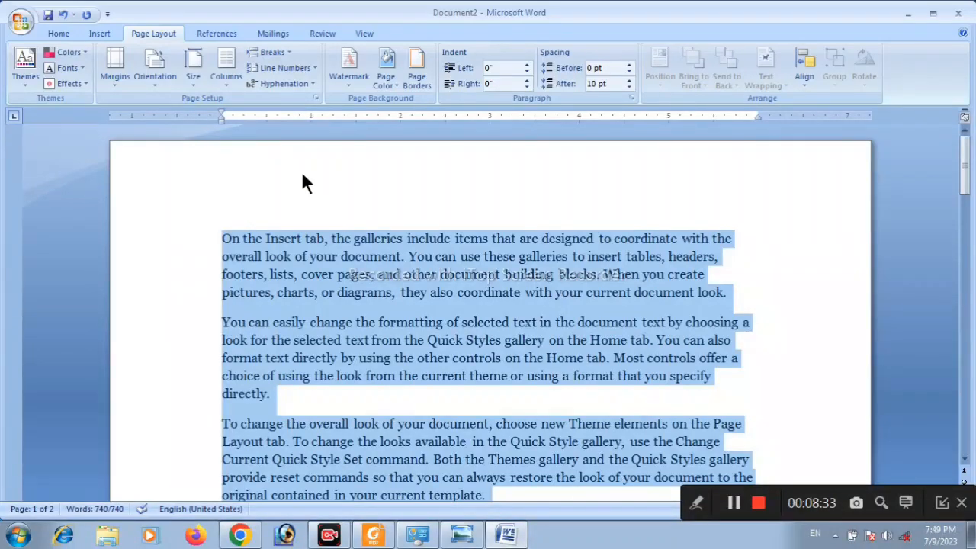
pyautogui.scroll(-15, 302, 175)
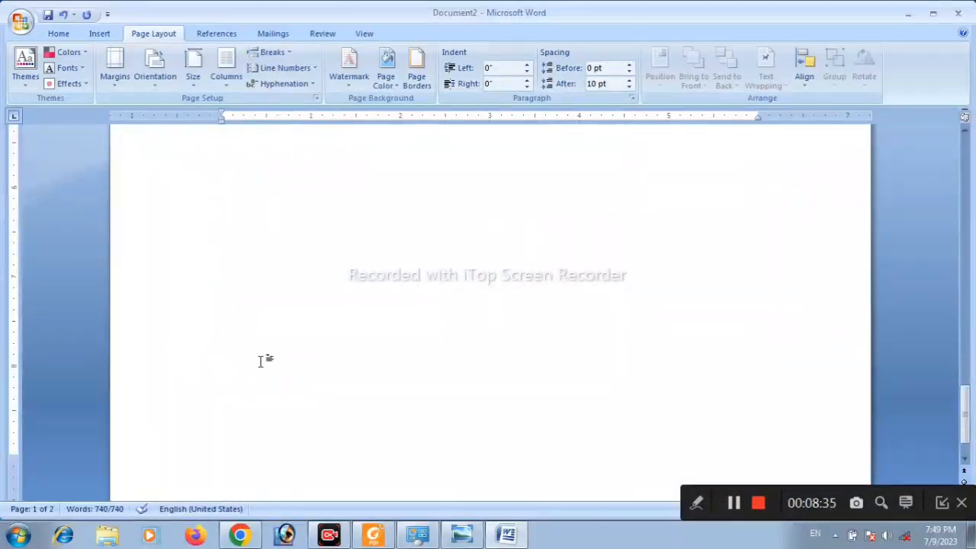
pyautogui.scroll(8, 263, 360)
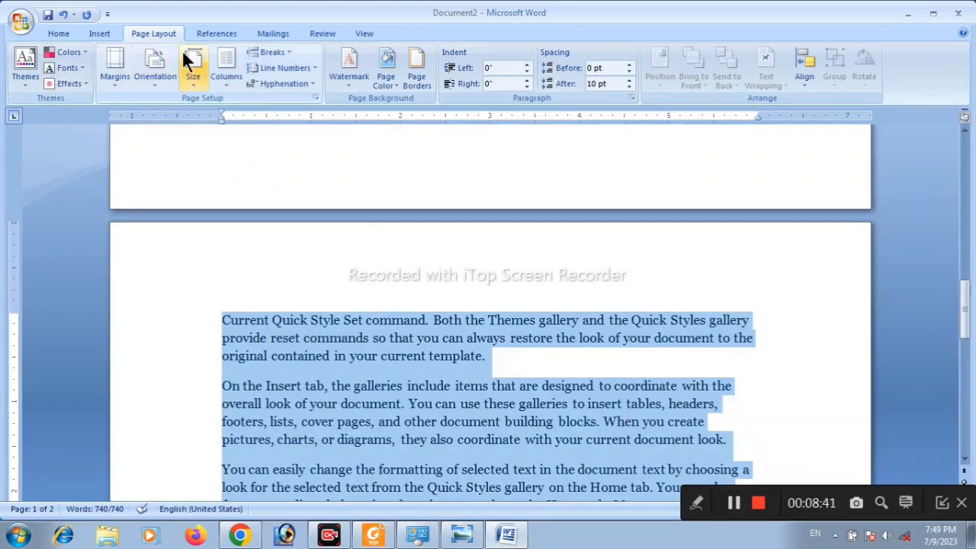
pyautogui.scroll(15, 321, 437)
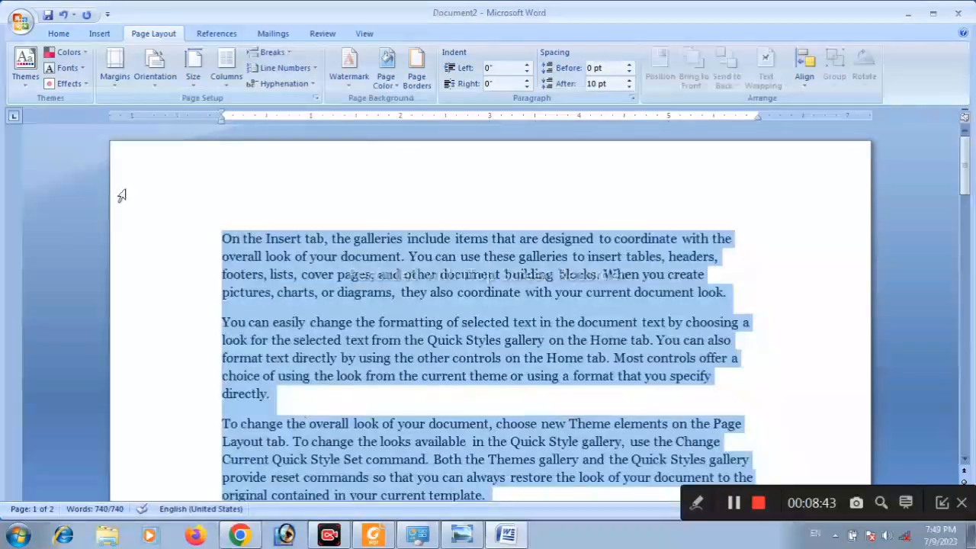
pyautogui.scroll(-4, 152, 94)
pyautogui.scroll(-7, 251, 267)
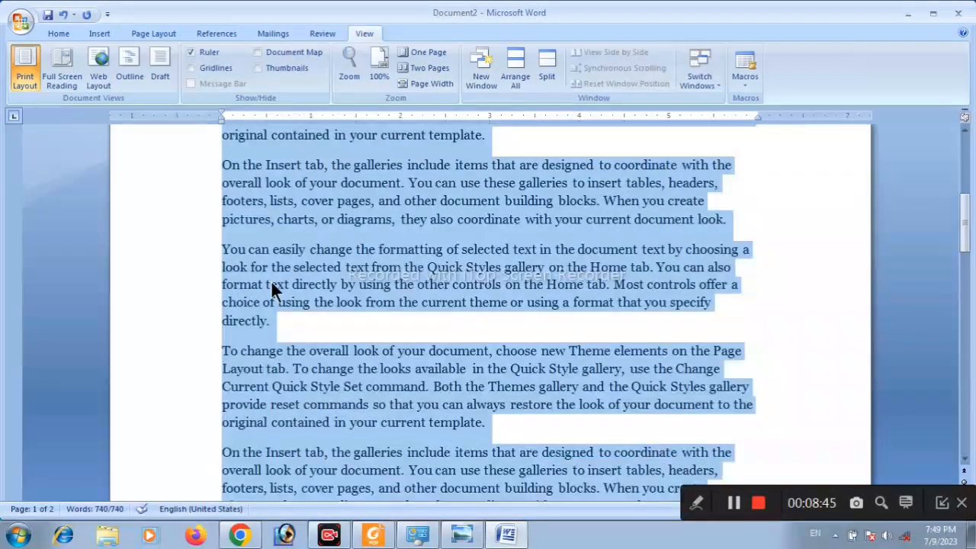
pyautogui.scroll(7, 273, 290)
pyautogui.scroll(6, 104, 101)
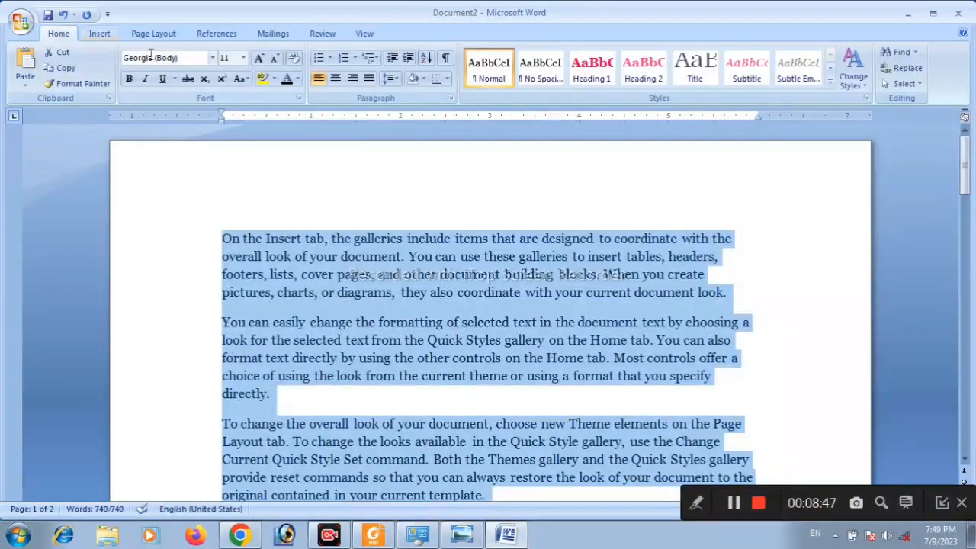
# Apply the Normal margin preset, with 1" on all sides, and look over the pages
pyautogui.click(154, 31)
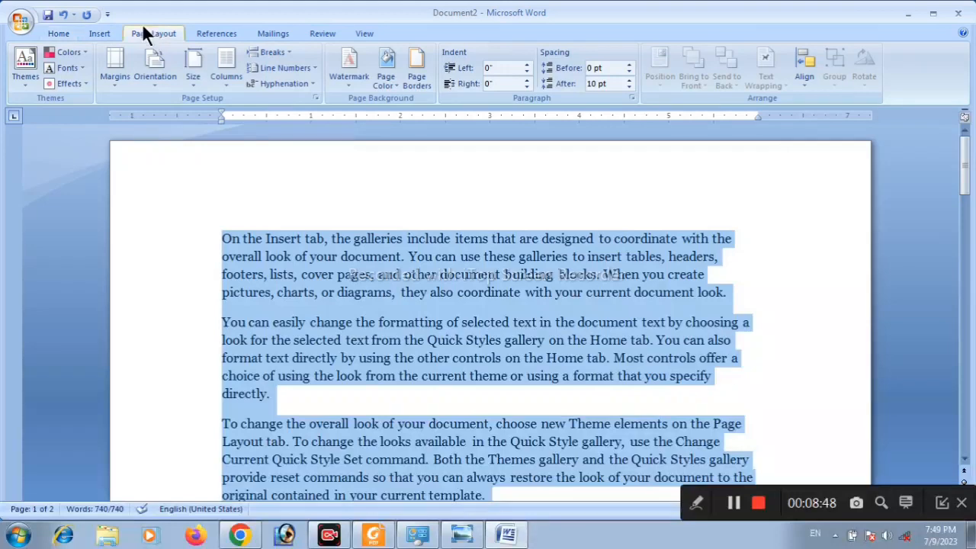
pyautogui.click(115, 81)
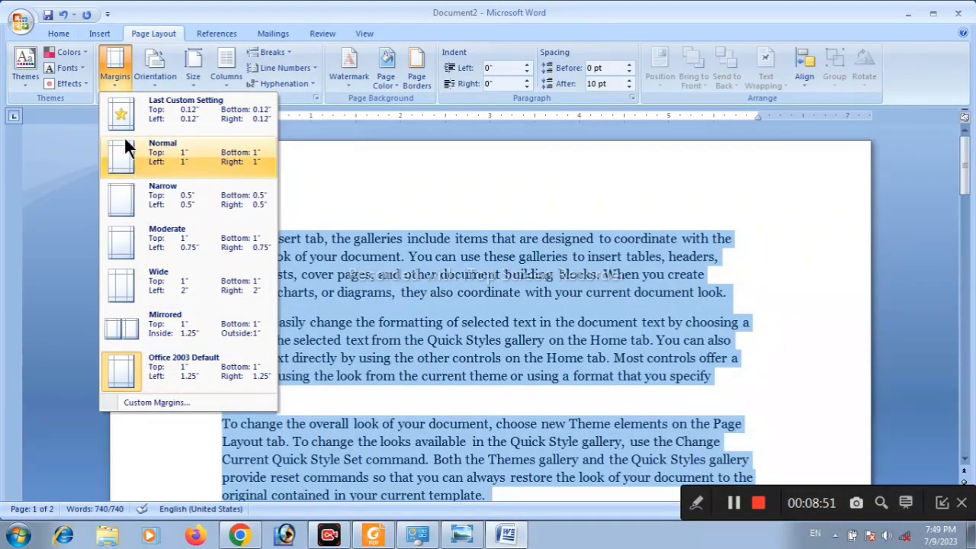
pyautogui.click(156, 154)
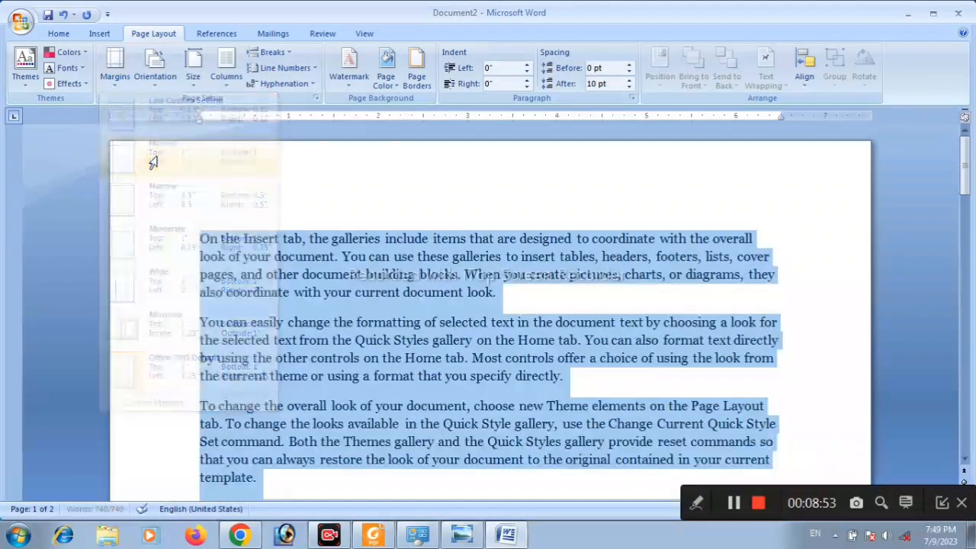
pyautogui.scroll(-7, 127, 178)
pyautogui.click(364, 34)
pyautogui.scroll(-8, 360, 197)
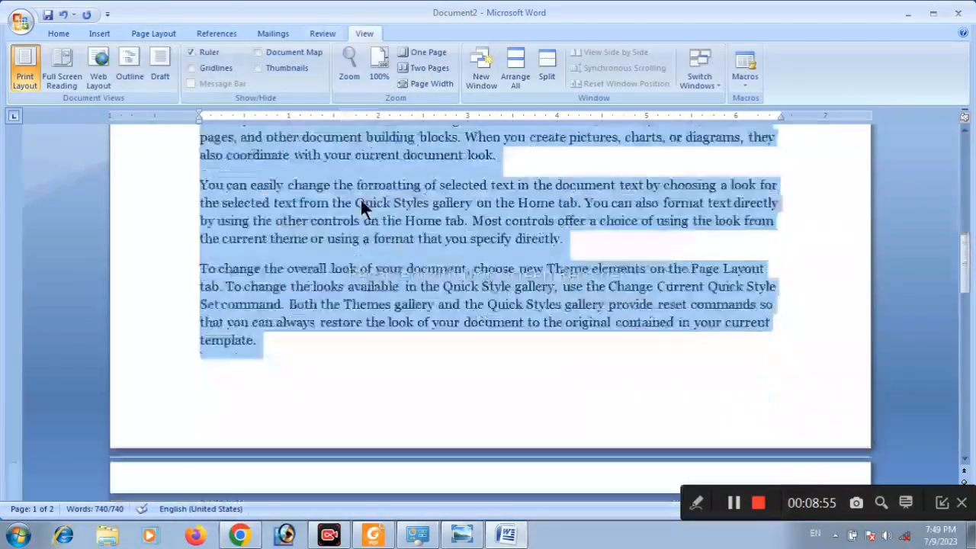
# Delete the three paragraphs on the second page and return to the start of the document
pyautogui.moveTo(349, 481); pyautogui.dragTo(107, 191)
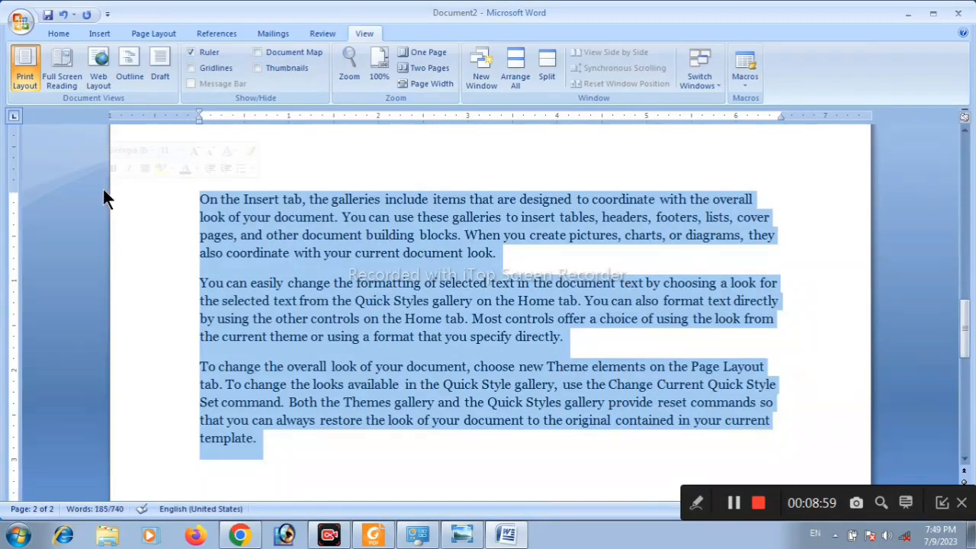
pyautogui.press('Delete')
pyautogui.scroll(5, 270, 416)
pyautogui.scroll(6, 284, 400)
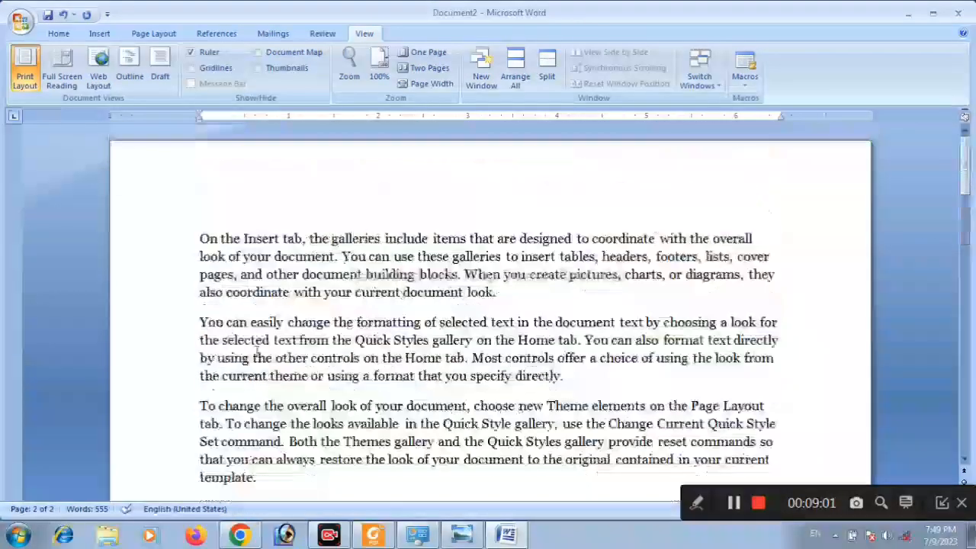
pyautogui.scroll(-4, 359, 290)
pyautogui.scroll(5, 356, 290)
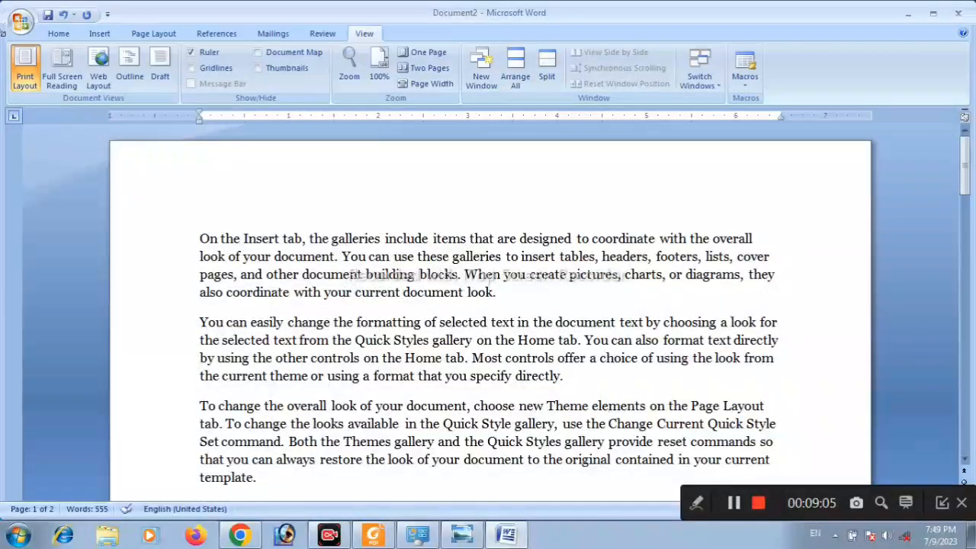
# Examine the portrait page with its Normal margins in Print Preview, and close the preview
pyautogui.click(19, 21)
pyautogui.moveTo(40, 174)
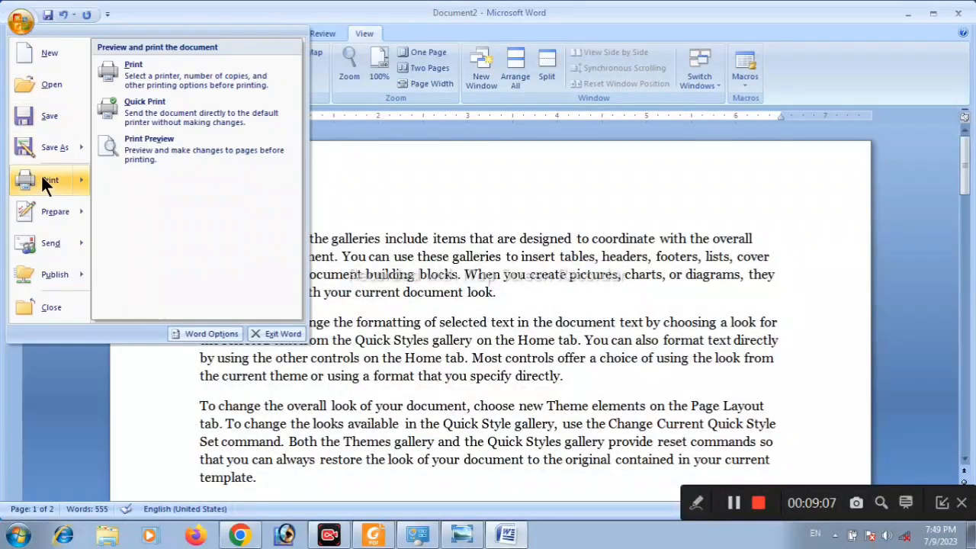
pyautogui.click(157, 162)
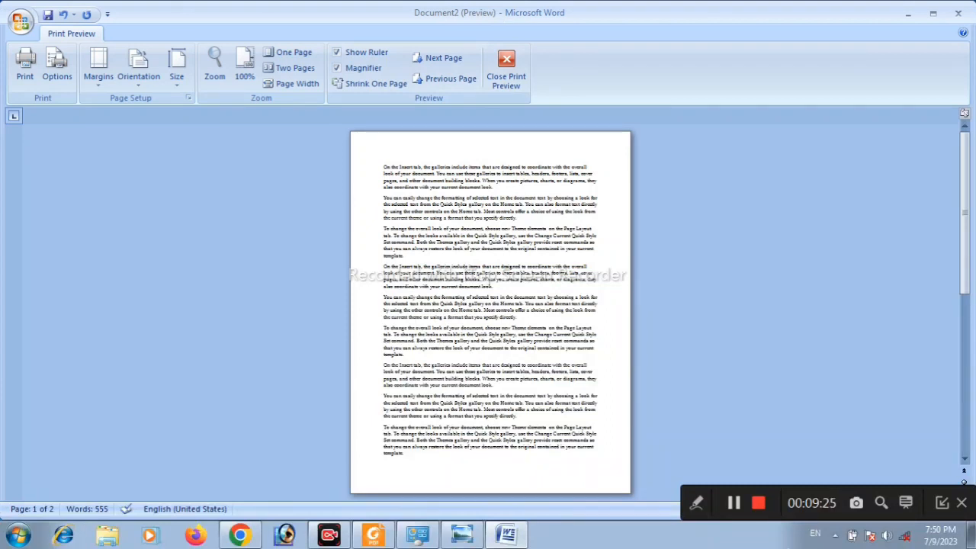
pyautogui.click(500, 69)
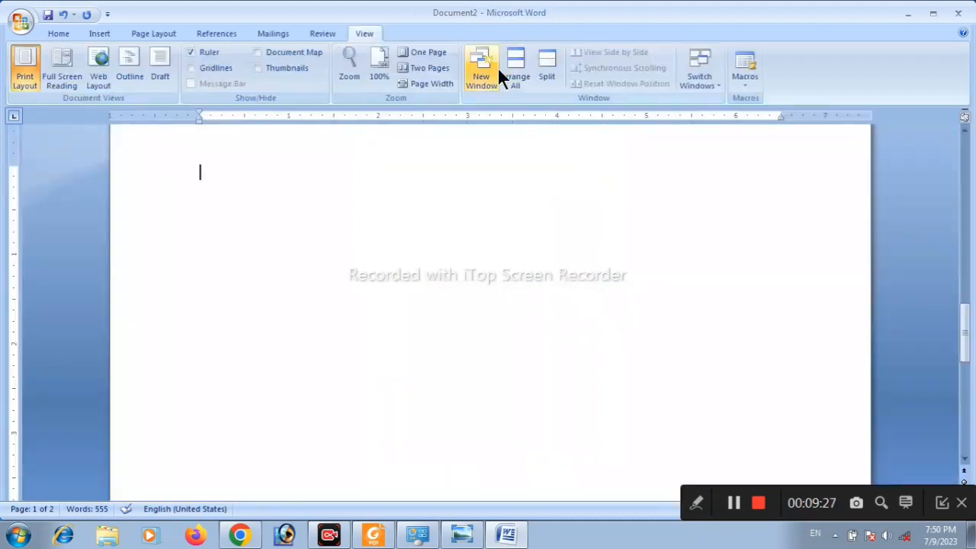
# Change the page orientation of the document to Landscape and return to the first page
pyautogui.click(152, 34)
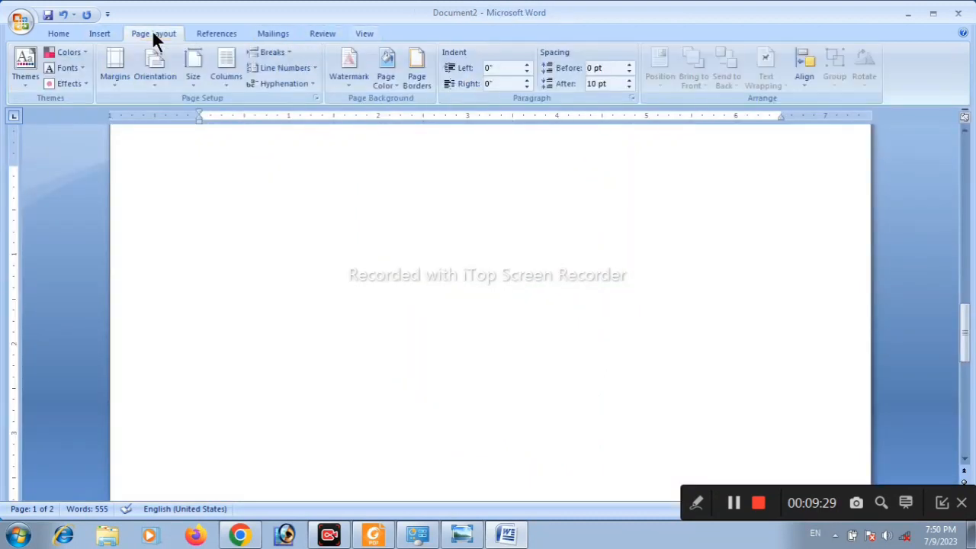
pyautogui.click(155, 90)
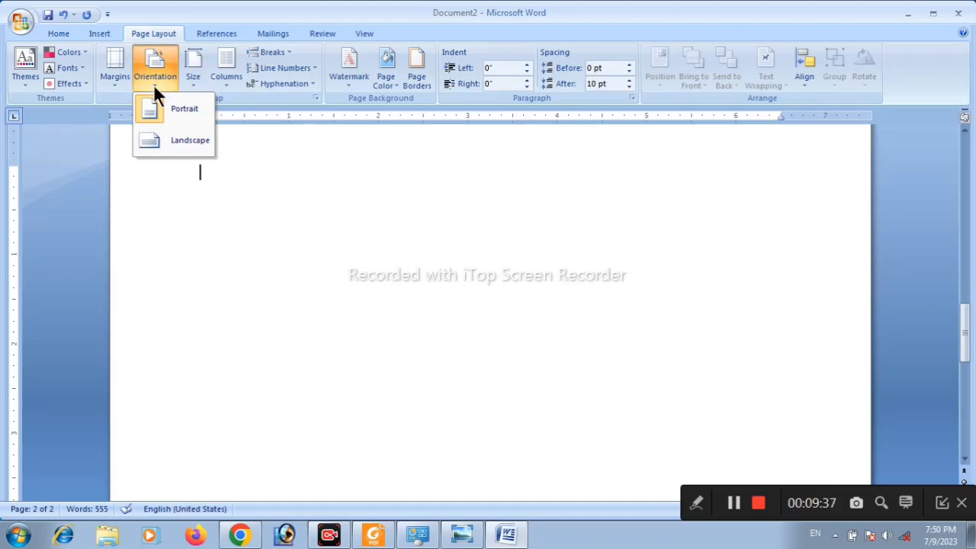
pyautogui.click(179, 141)
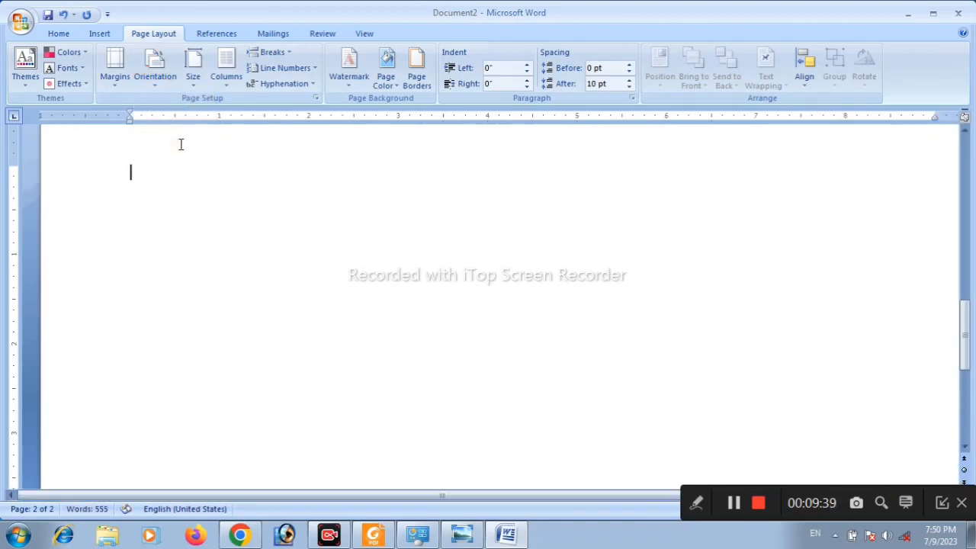
pyautogui.moveTo(364, 532)
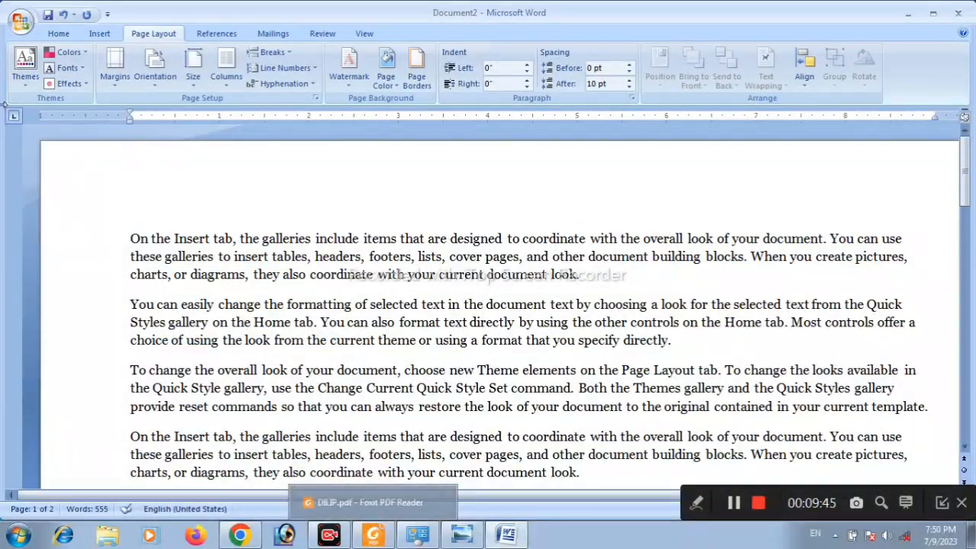
# Examine the landscape page in Print Preview and return to the editing view
pyautogui.click(18, 23)
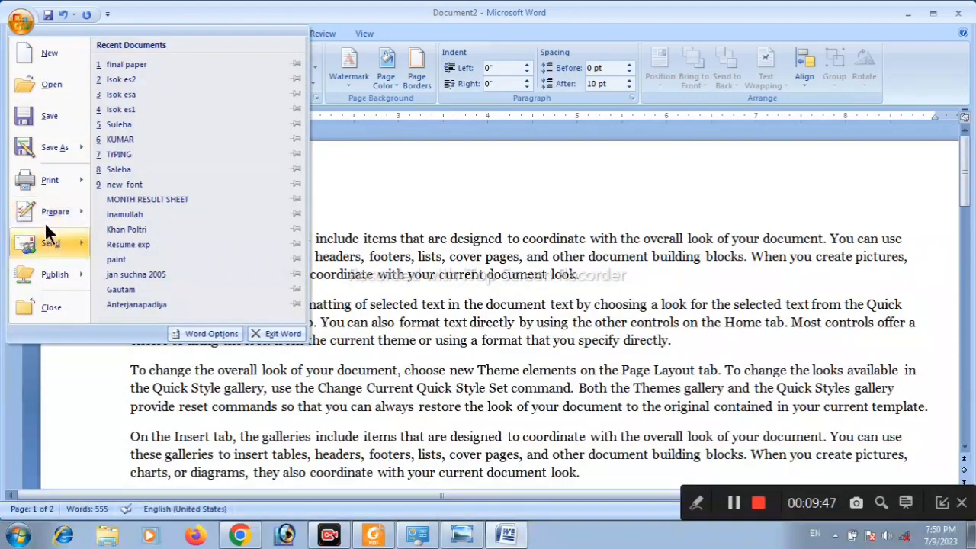
pyautogui.moveTo(82, 176)
pyautogui.click(166, 141)
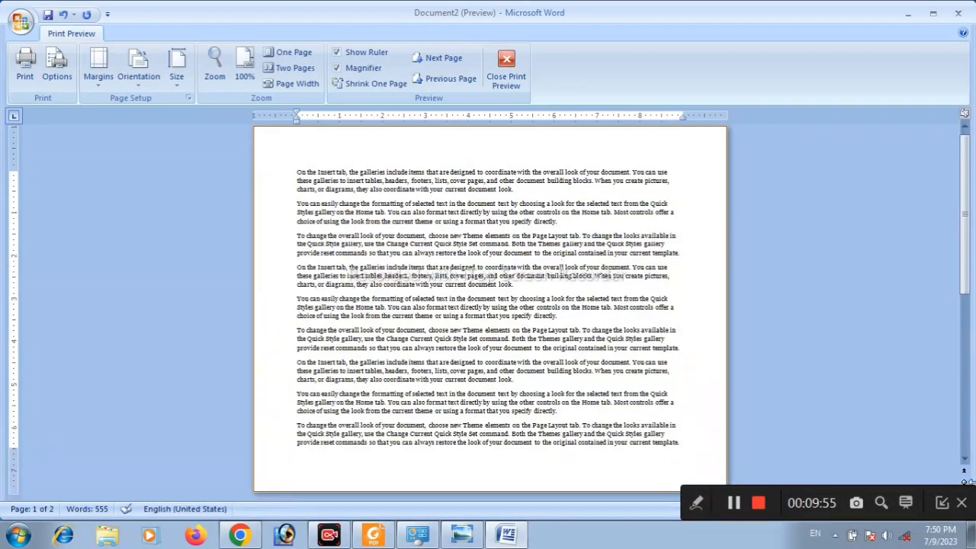
pyautogui.click(508, 76)
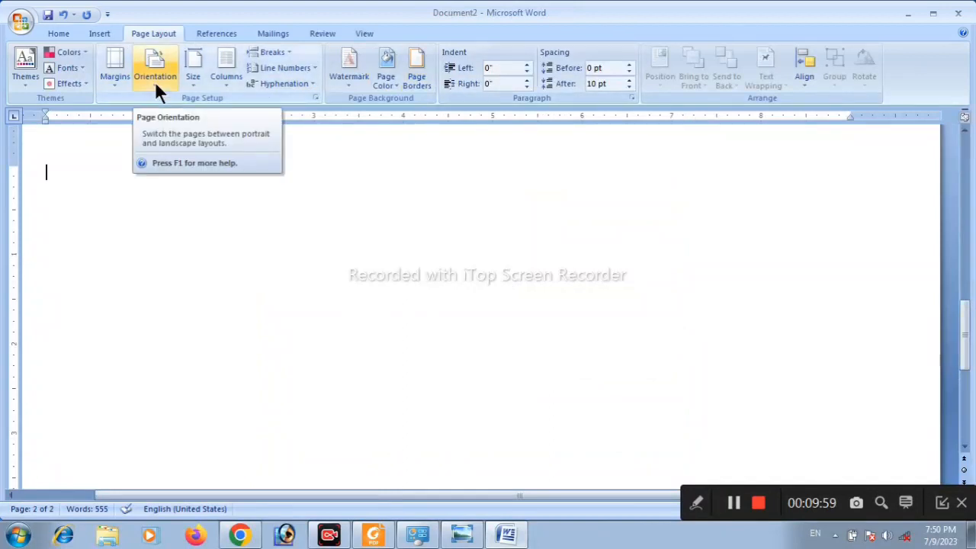
# Look through the available page orientations and paper sizes without choosing a different one
pyautogui.click(155, 81)
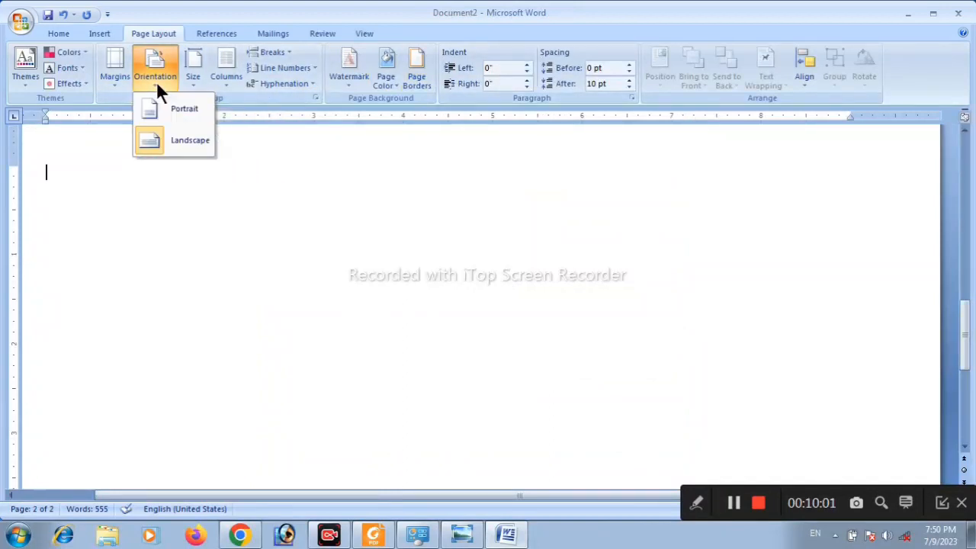
pyautogui.click(353, 253)
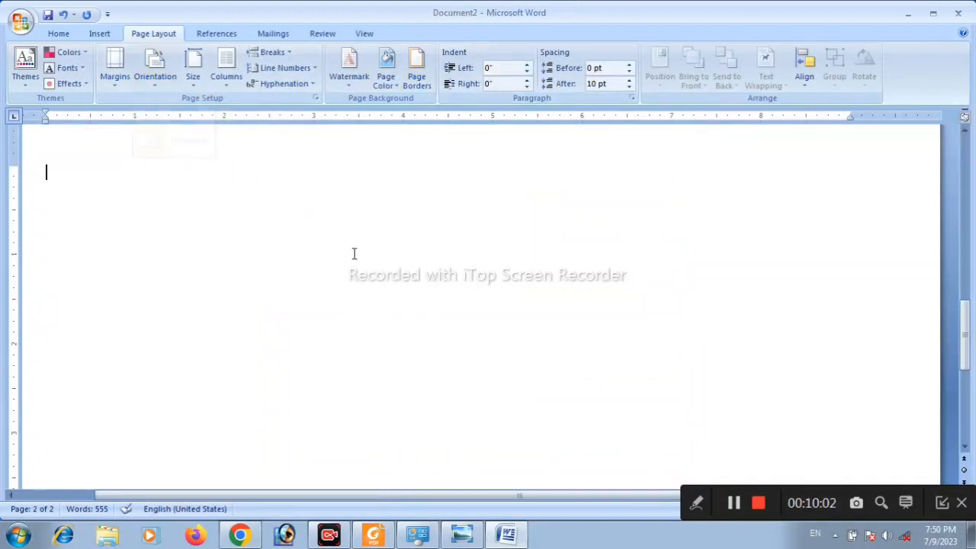
pyautogui.click(194, 82)
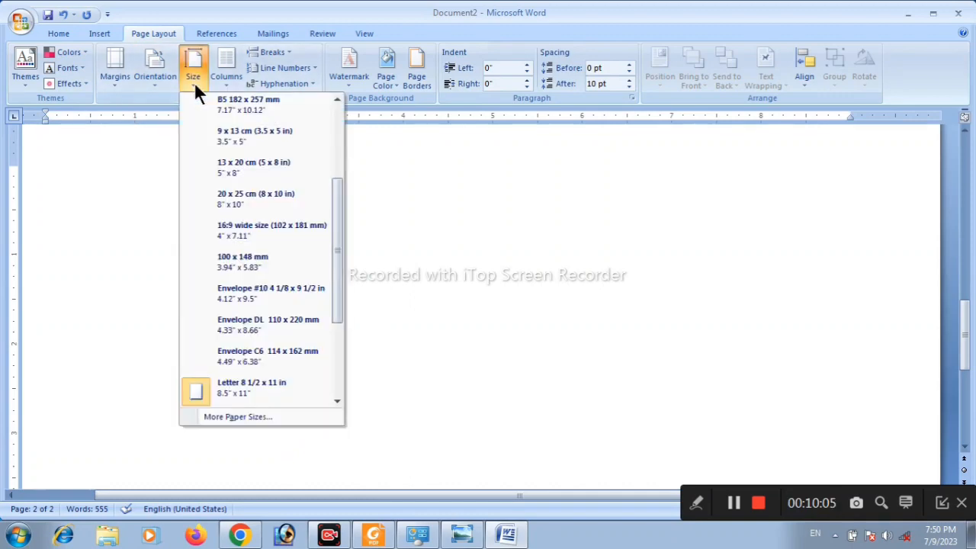
pyautogui.click(417, 266)
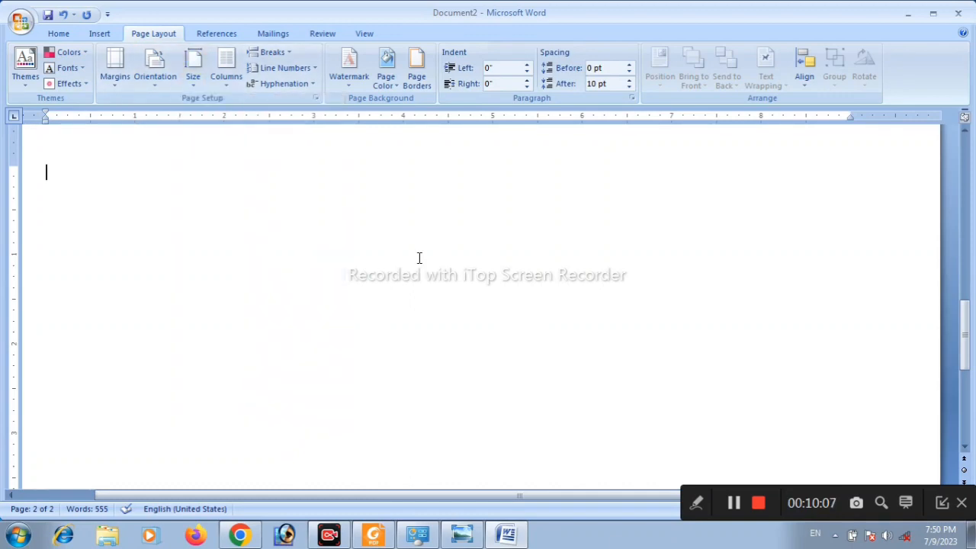
pyautogui.scroll(10, 393, 280)
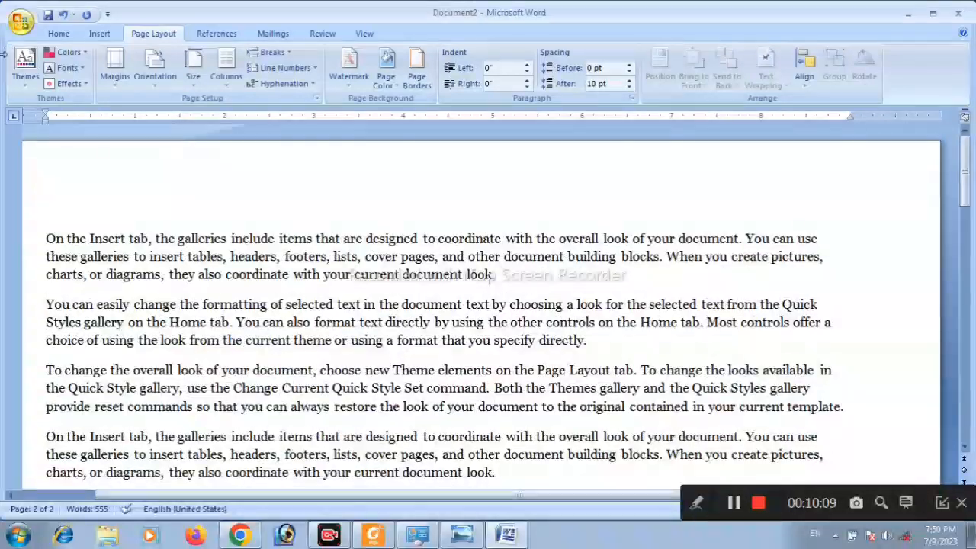
pyautogui.click(20, 21)
pyautogui.moveTo(47, 186)
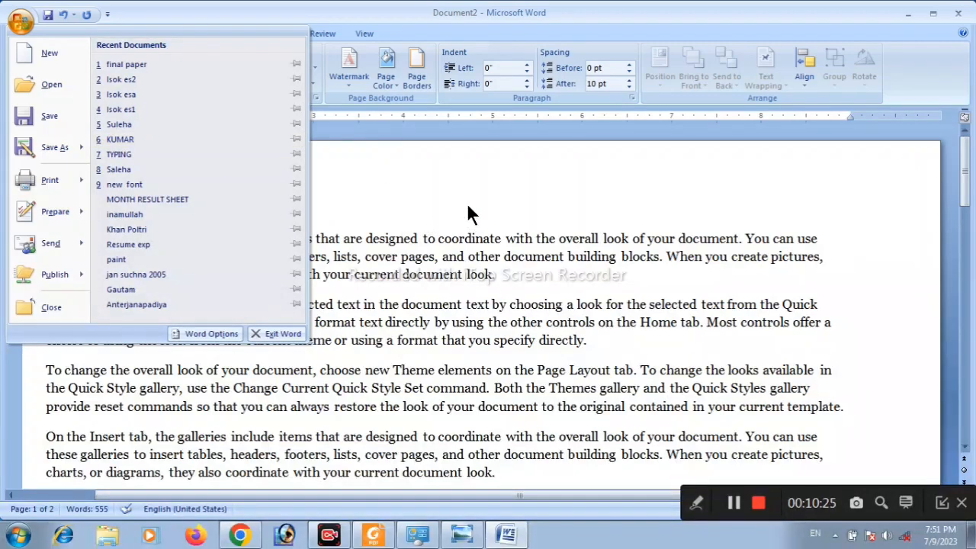
pyautogui.click(466, 203)
pyautogui.scroll(-10, 427, 343)
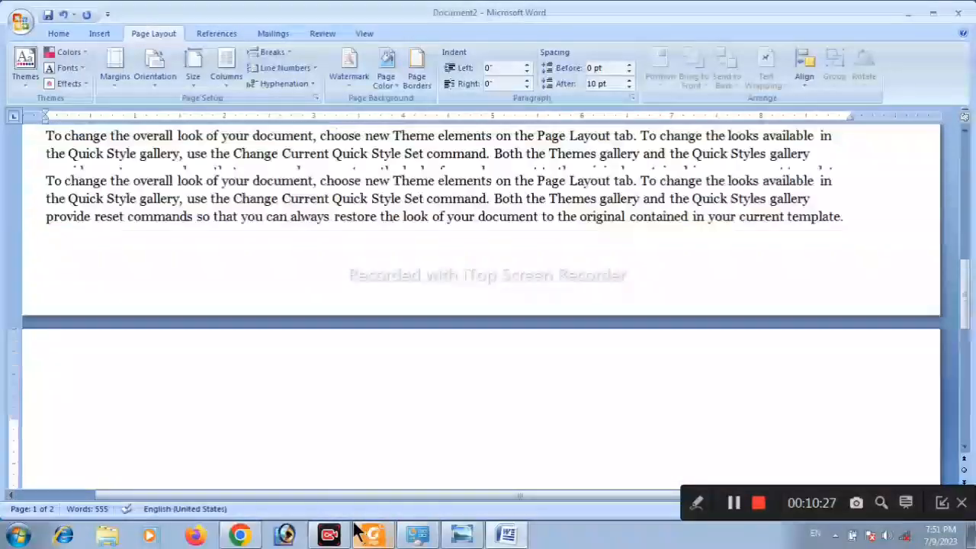
# Set the paper size of the document to 9 x 13 cm (3.5 x 5 in) and review its pages
pyautogui.scroll(15, 339, 440)
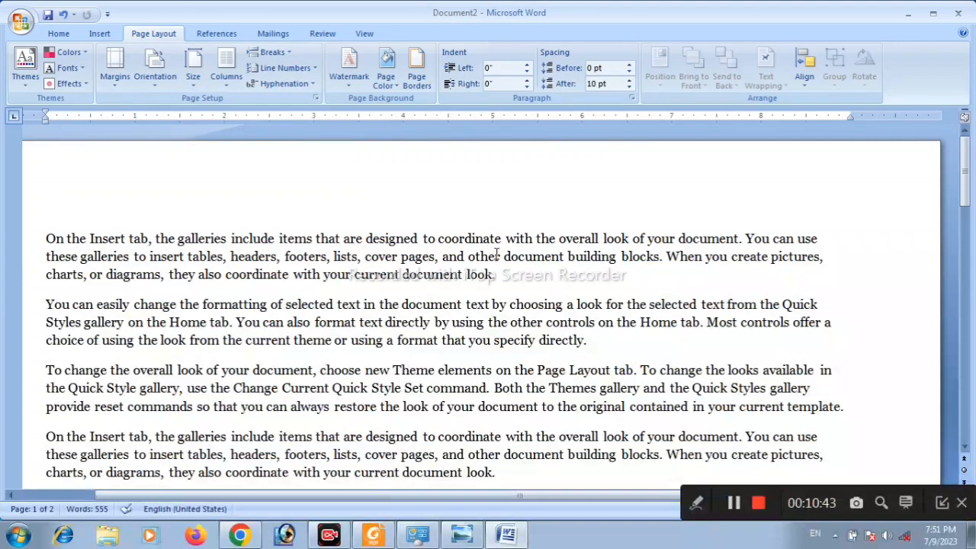
pyautogui.click(194, 84)
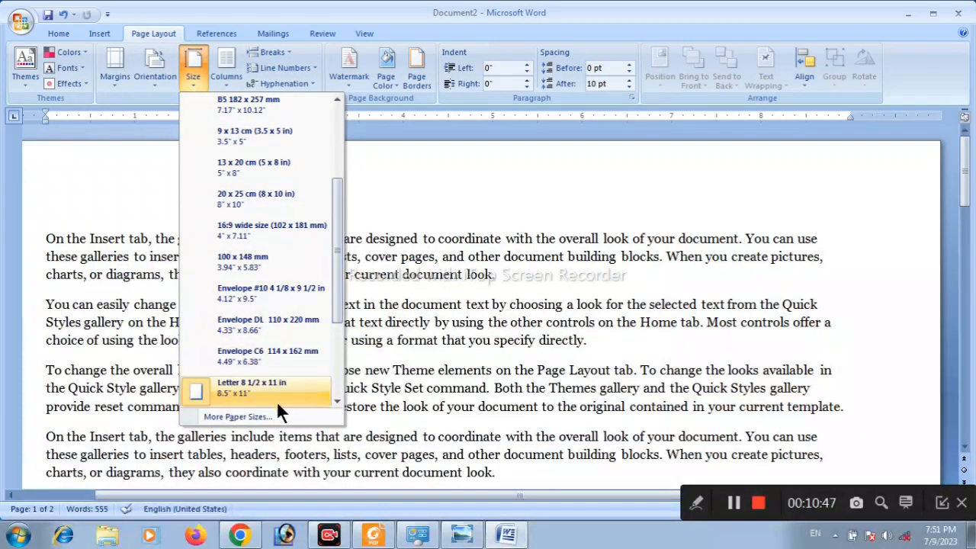
pyautogui.scroll(3, 270, 343)
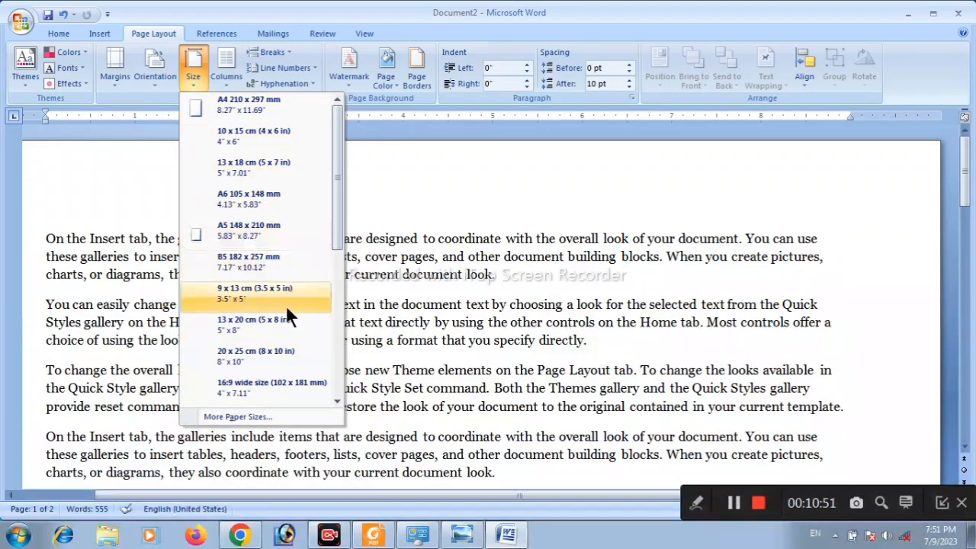
pyautogui.click(262, 291)
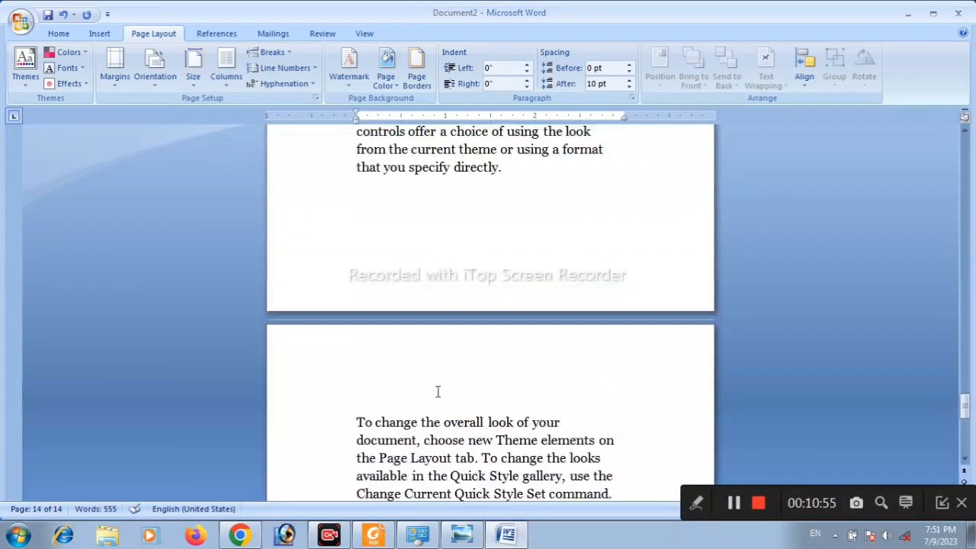
pyautogui.scroll(10, 431, 368)
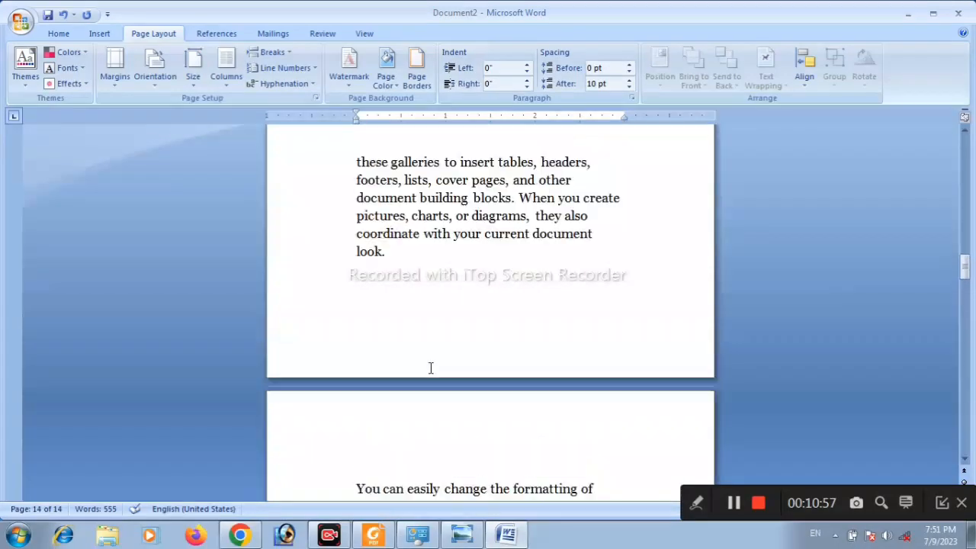
pyautogui.scroll(6, 431, 366)
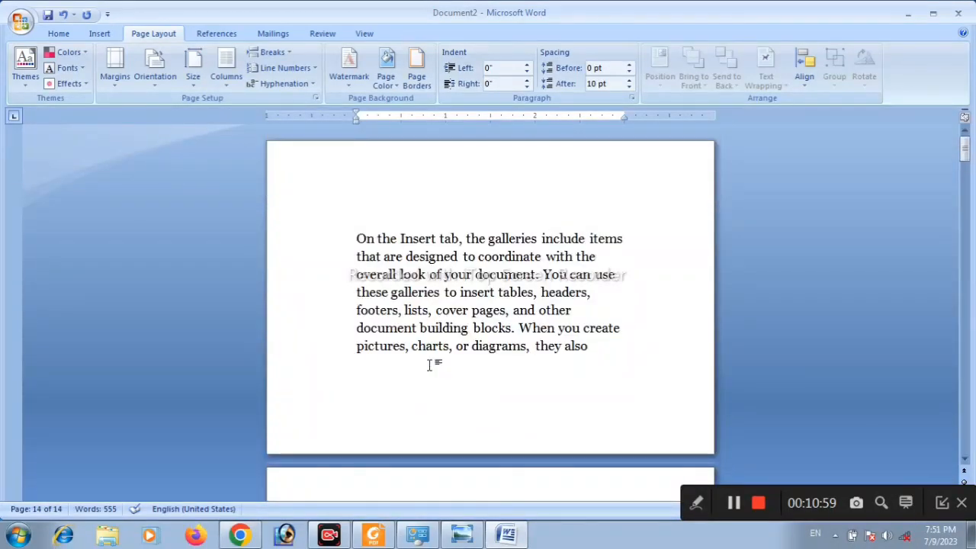
pyautogui.scroll(-5, 323, 344)
pyautogui.scroll(-15, 404, 435)
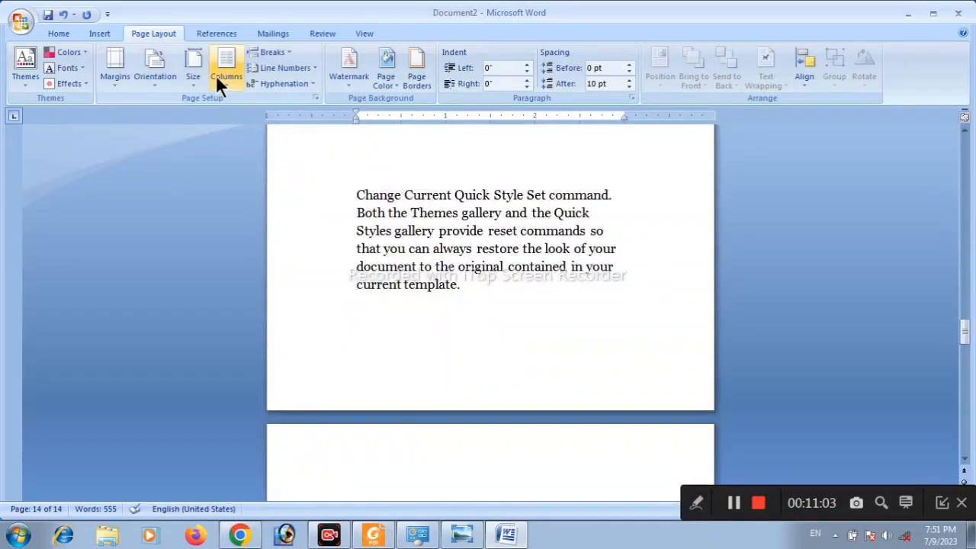
# View the additional paper size settings in Page Setup and close the dialog without changing them
pyautogui.click(192, 85)
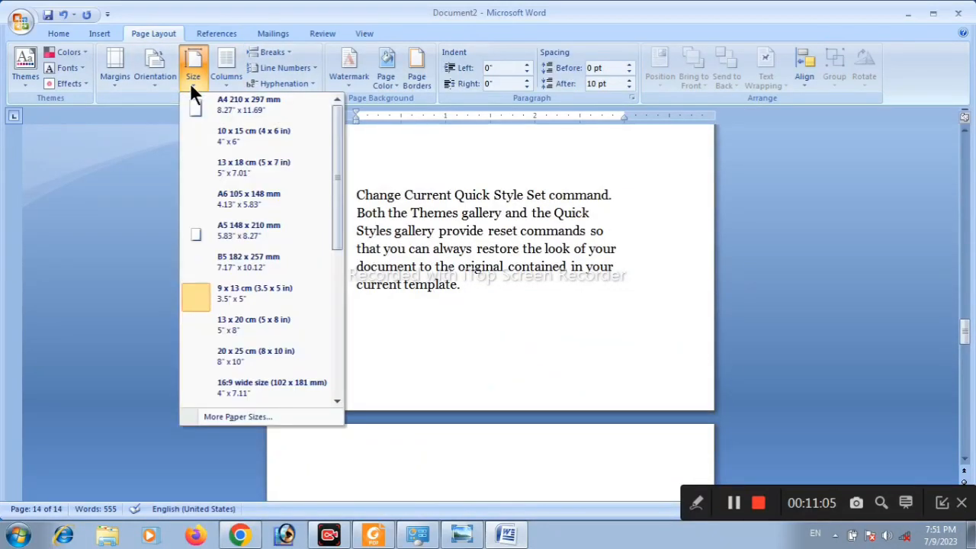
pyautogui.click(264, 416)
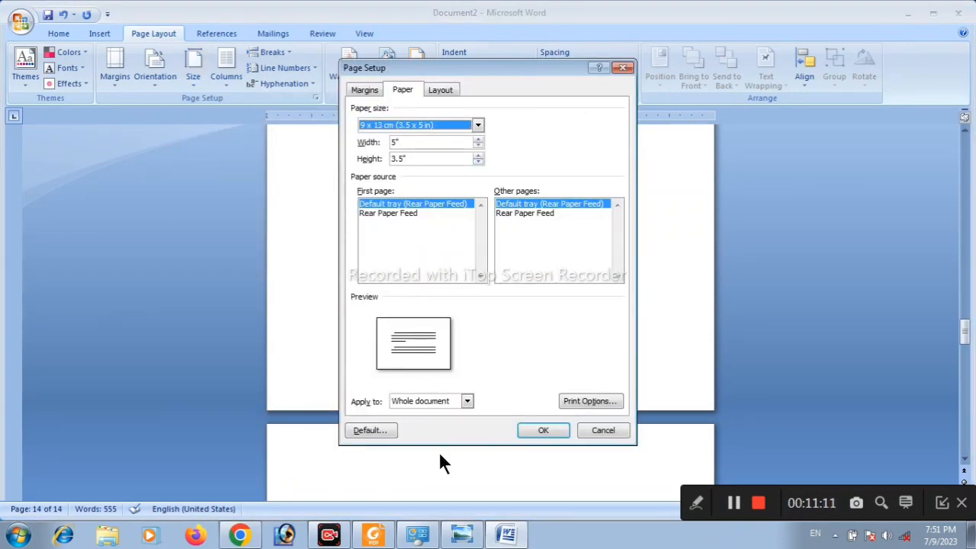
pyautogui.click(550, 428)
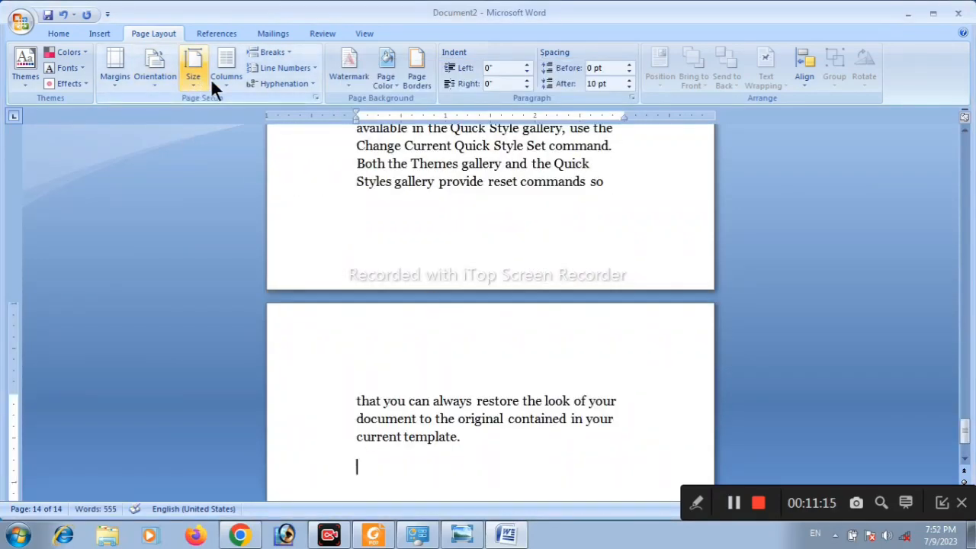
# Change the paper size of the document to A4 210 x 297 mm
pyautogui.click(192, 84)
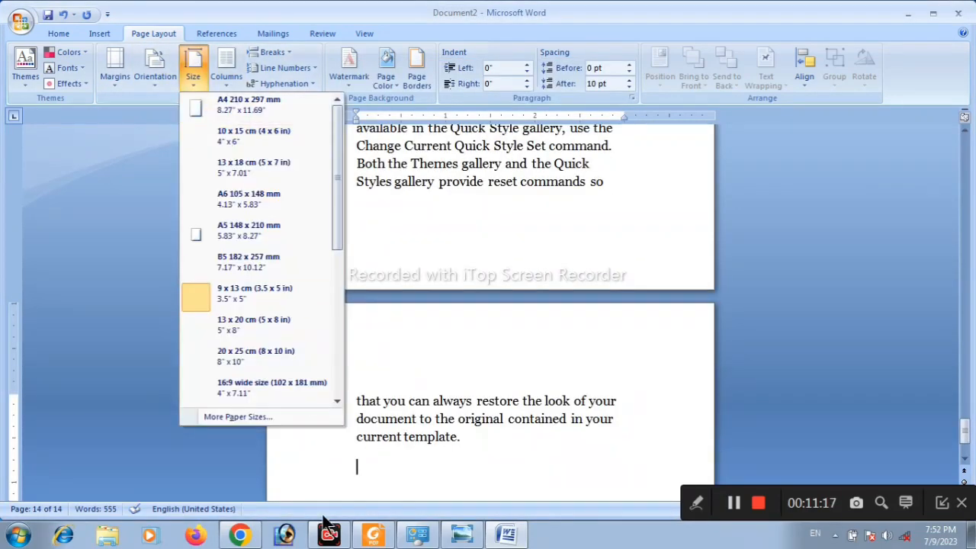
pyautogui.click(228, 105)
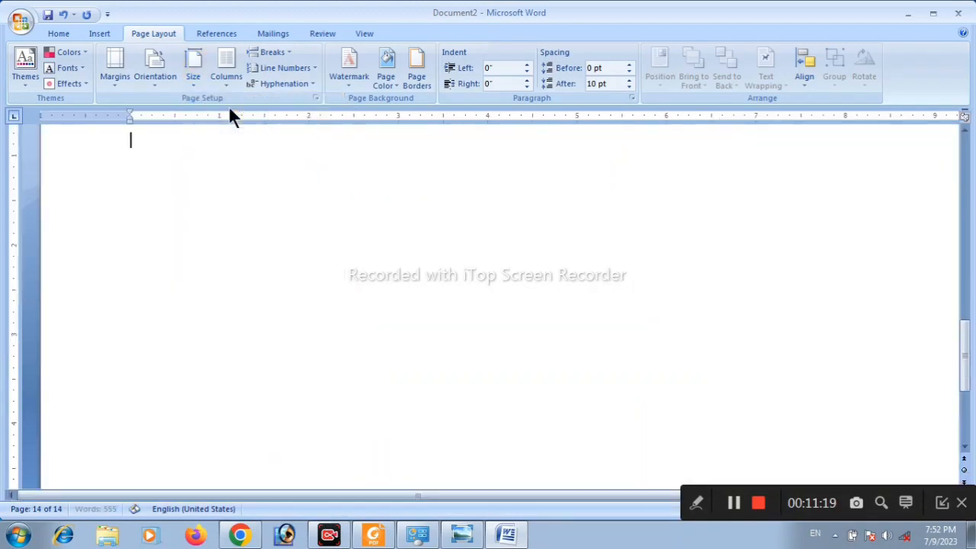
pyautogui.scroll(8, 587, 477)
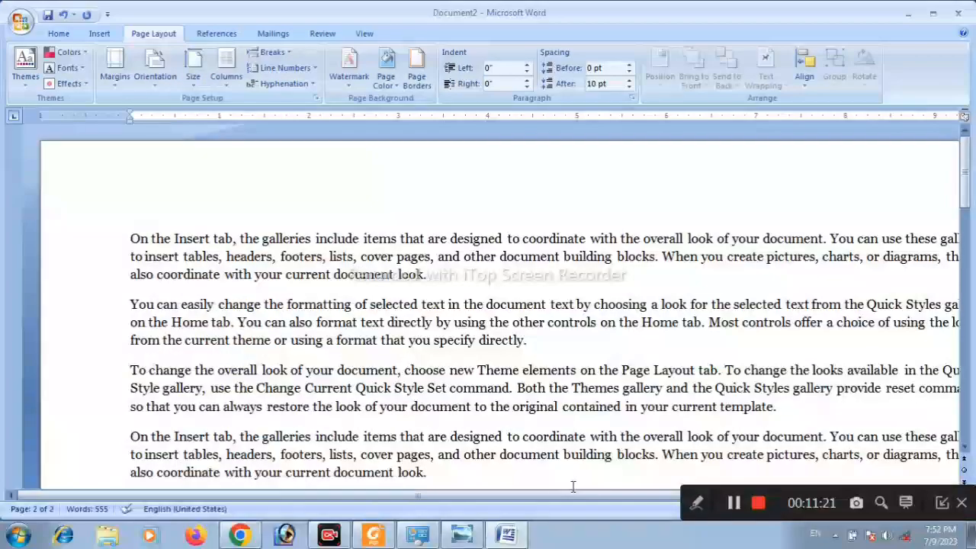
# Set the paper size of the document to 13 x 18 cm (5 x 7 in) and review its pages
pyautogui.click(192, 82)
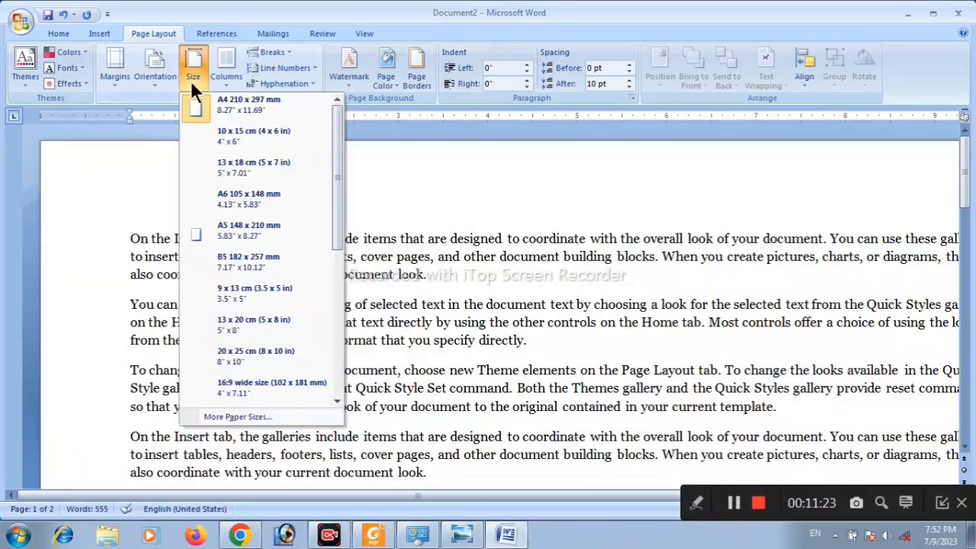
pyautogui.click(244, 166)
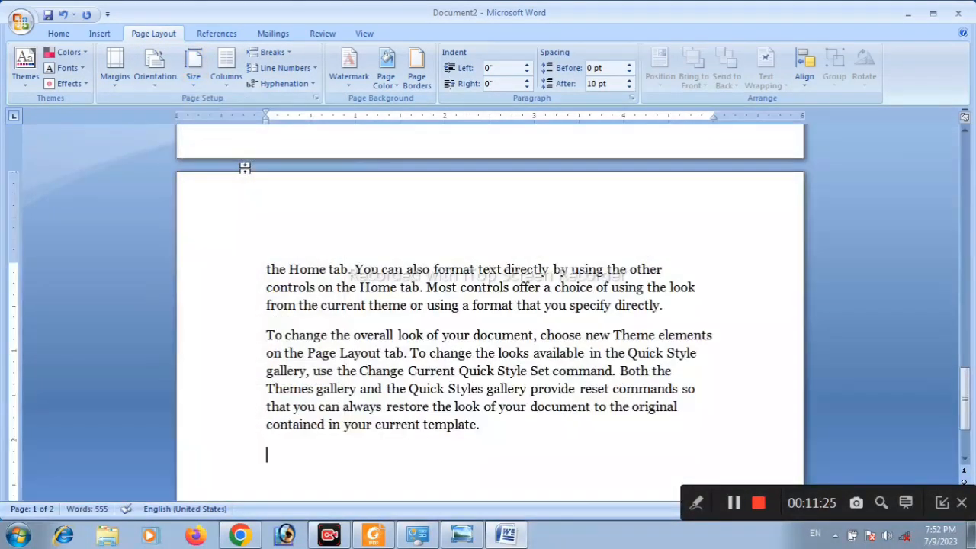
pyautogui.scroll(10, 674, 479)
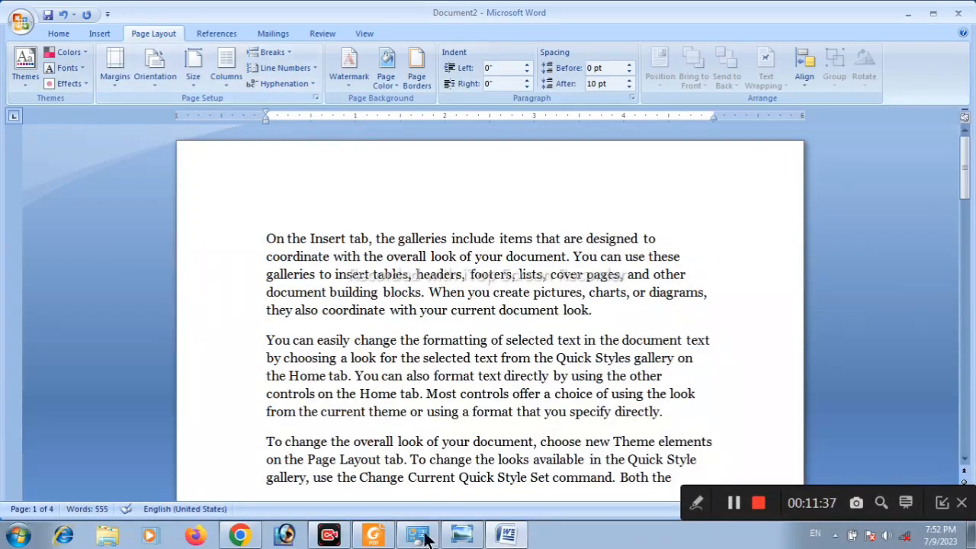
pyautogui.scroll(2, 400, 538)
pyautogui.scroll(-9, 401, 538)
pyautogui.moveTo(373, 536)
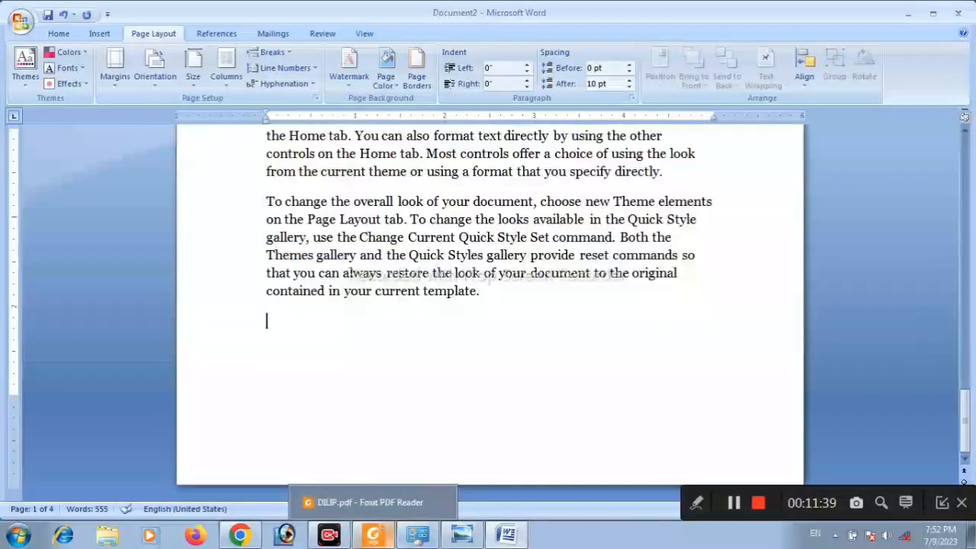
pyautogui.scroll(7, 387, 503)
pyautogui.scroll(-1, 387, 495)
pyautogui.scroll(10, 387, 501)
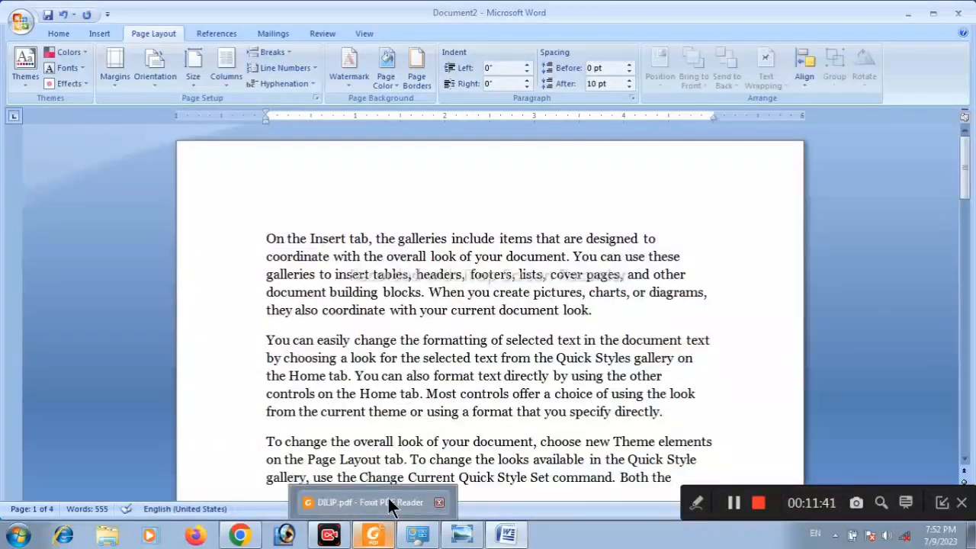
# Select all the text on the first page and arrange it in two columns
pyautogui.scroll(-3, 491, 359)
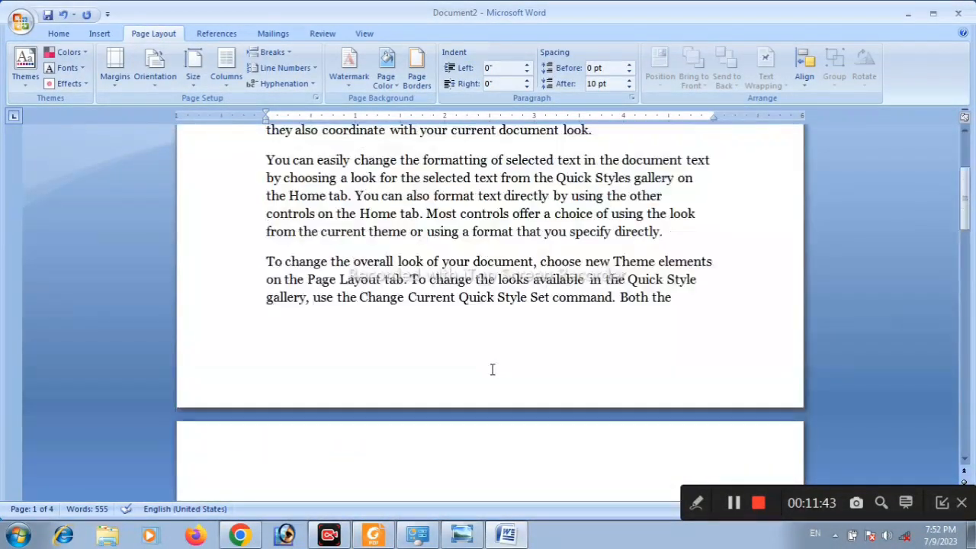
pyautogui.moveTo(690, 302); pyautogui.dragTo(288, 65)
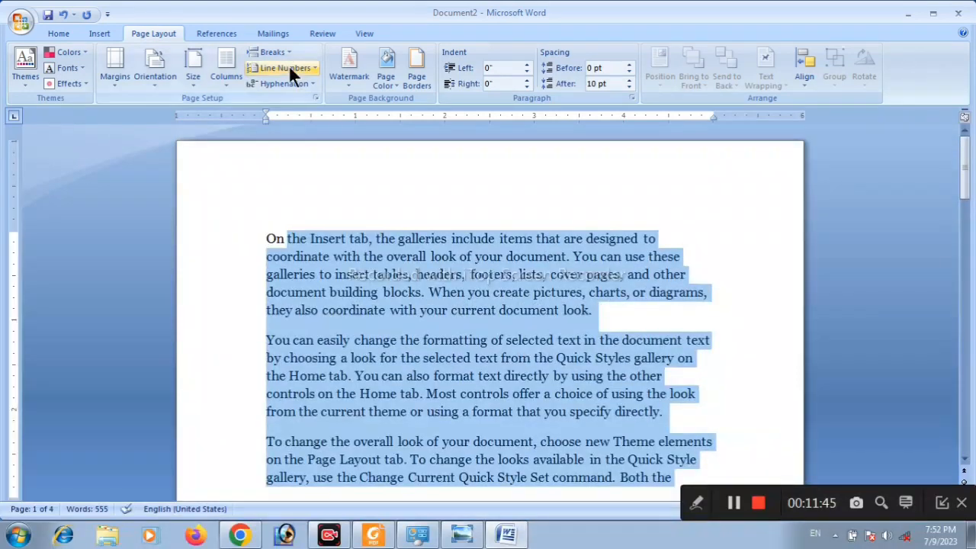
pyautogui.click(597, 197)
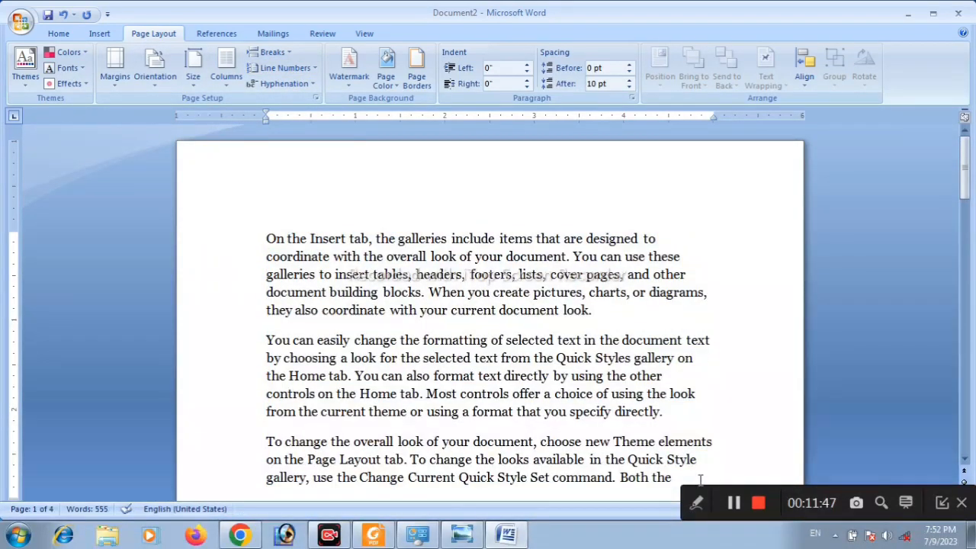
pyautogui.scroll(-2, 700, 478)
pyautogui.moveTo(694, 393); pyautogui.dragTo(33, 156)
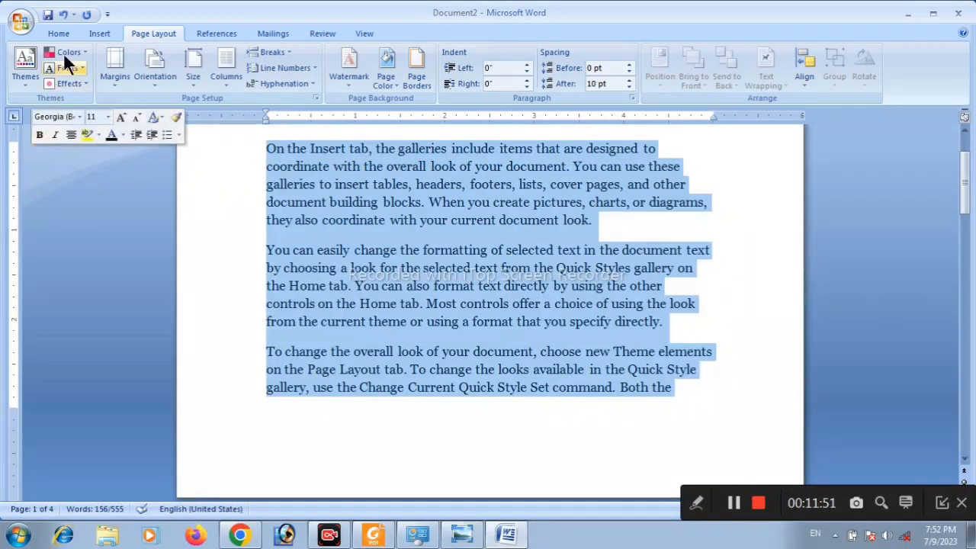
pyautogui.click(226, 82)
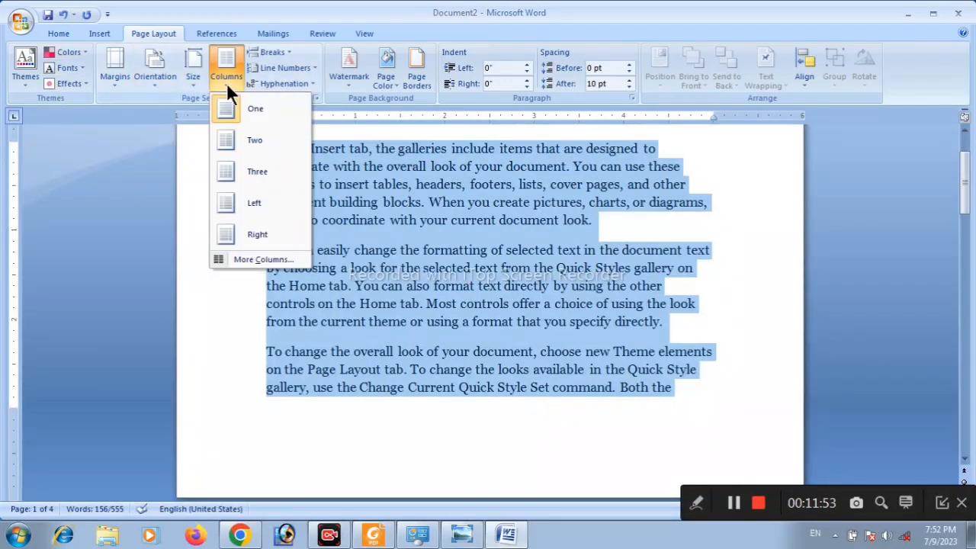
pyautogui.click(236, 142)
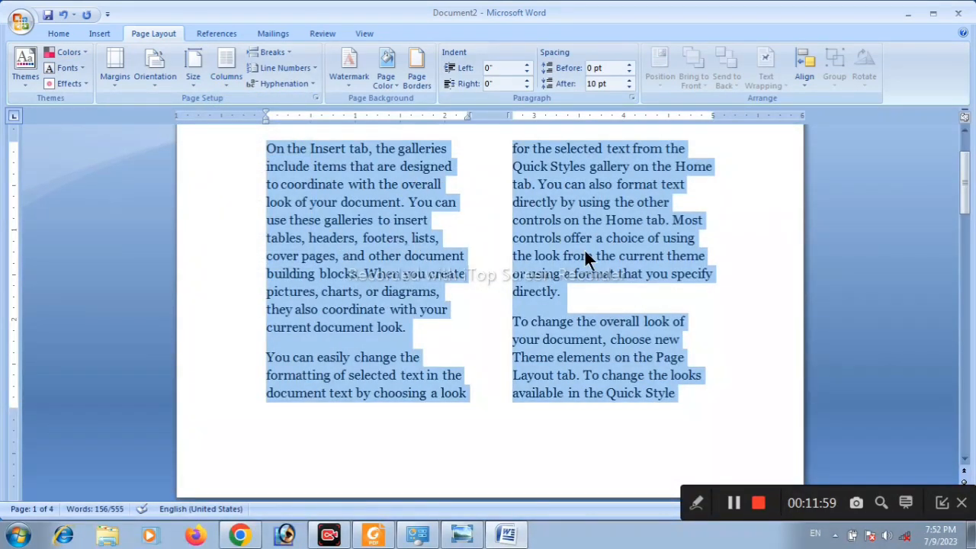
# Return the selected first-page text to a single column
pyautogui.click(223, 80)
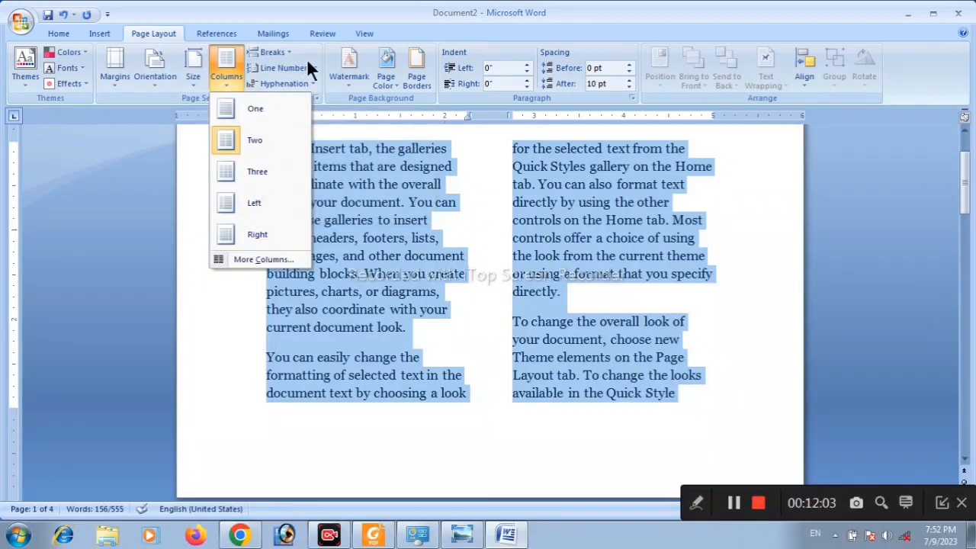
pyautogui.click(248, 109)
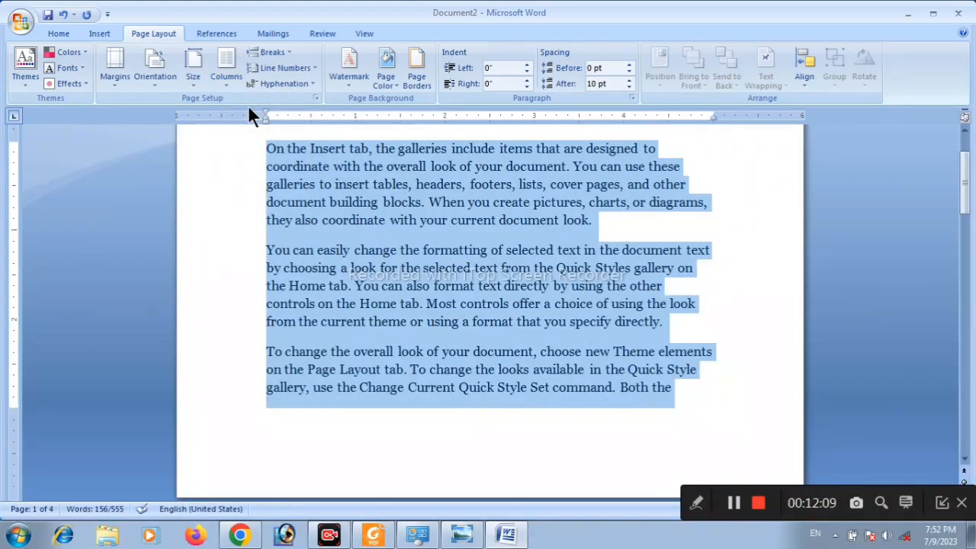
pyautogui.scroll(-2, 381, 305)
pyautogui.scroll(4, 412, 408)
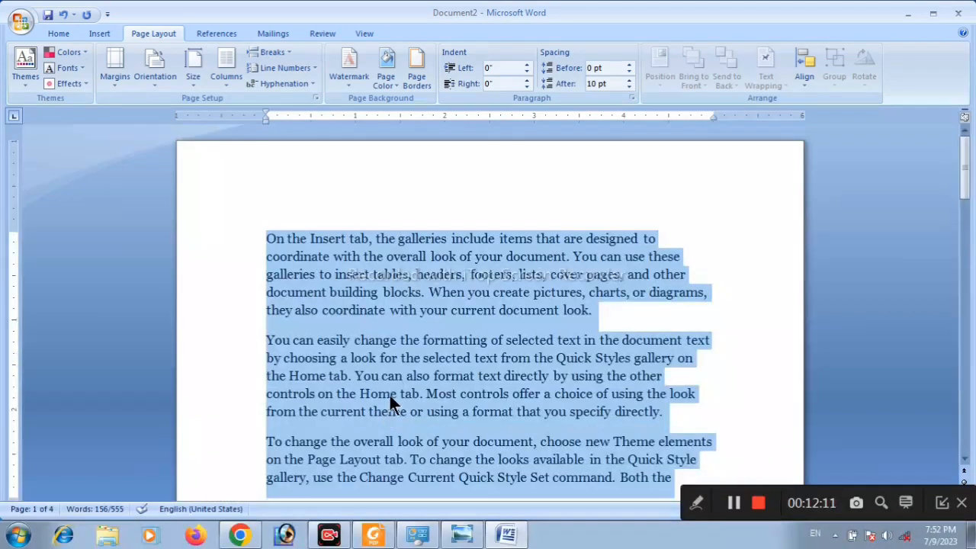
# Insert a page break at the end of the first paragraph and check the following page
pyautogui.click(606, 319)
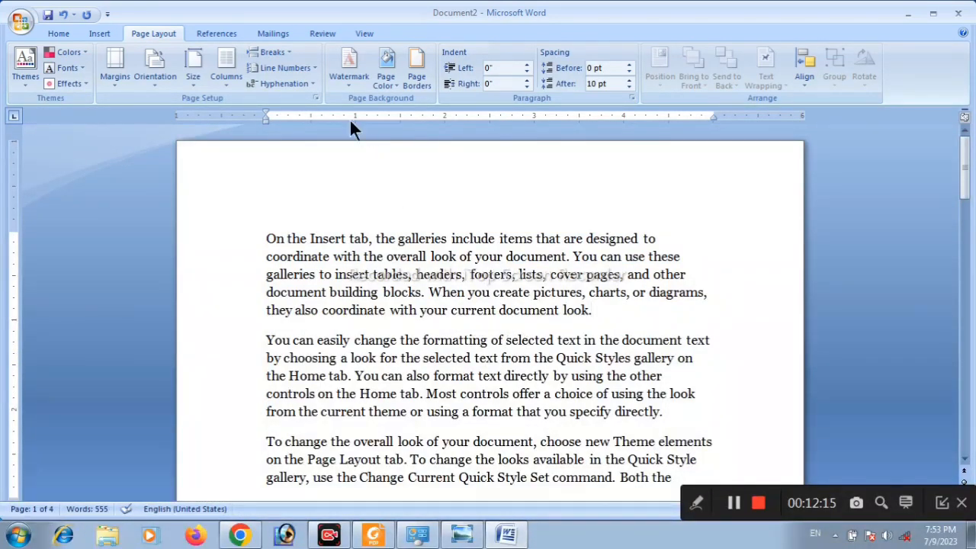
pyautogui.click(267, 53)
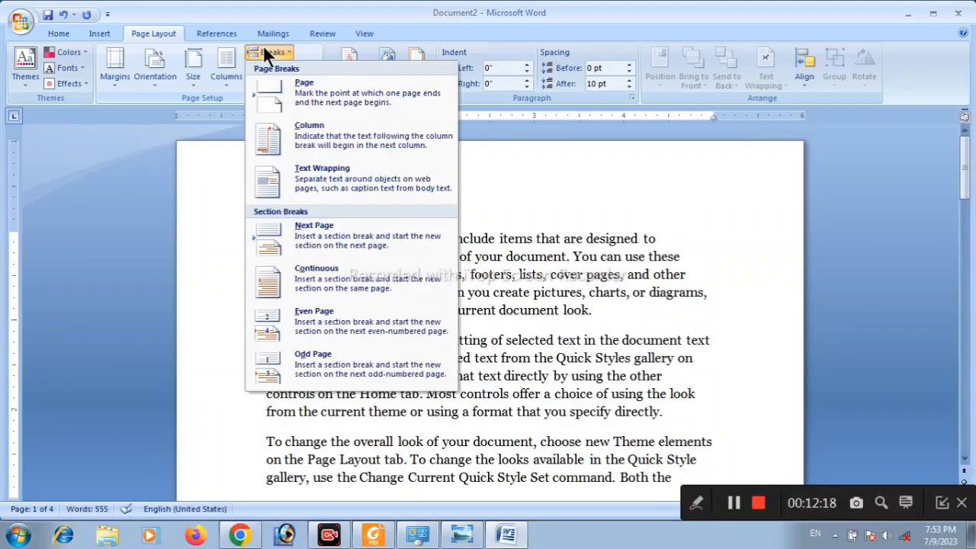
pyautogui.click(297, 81)
pyautogui.scroll(5, 537, 547)
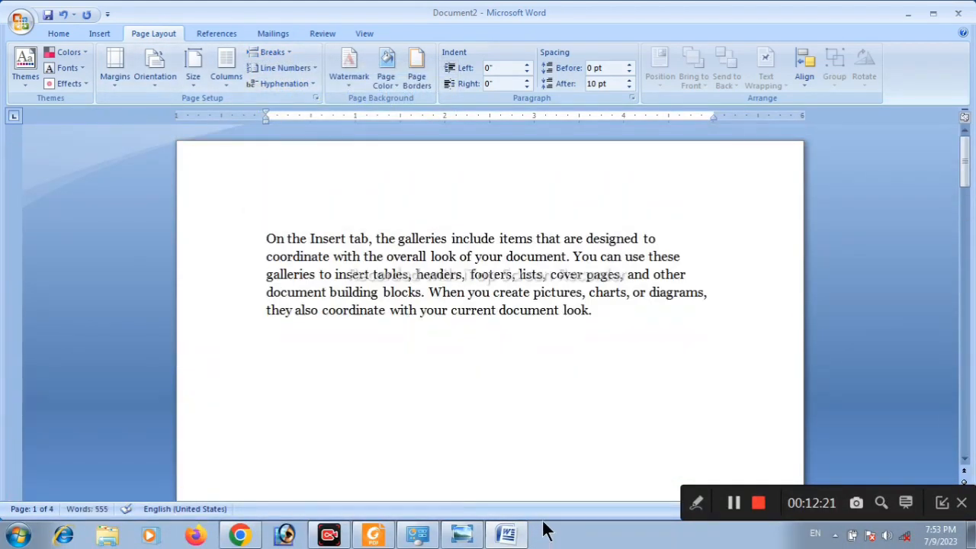
pyautogui.scroll(-6, 609, 320)
pyautogui.scroll(6, 430, 457)
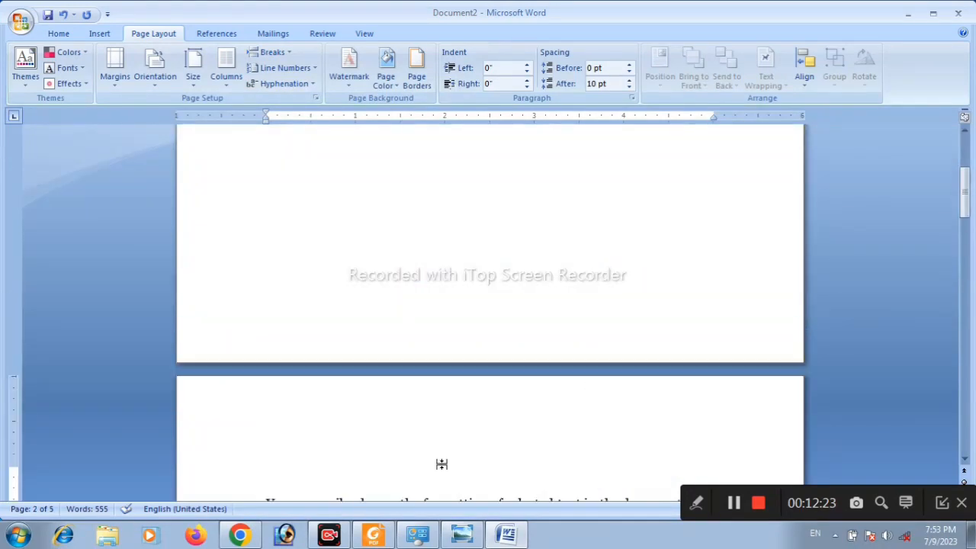
# Remove the page break after the first paragraph so the second paragraph follows on the same page
pyautogui.click(640, 330)
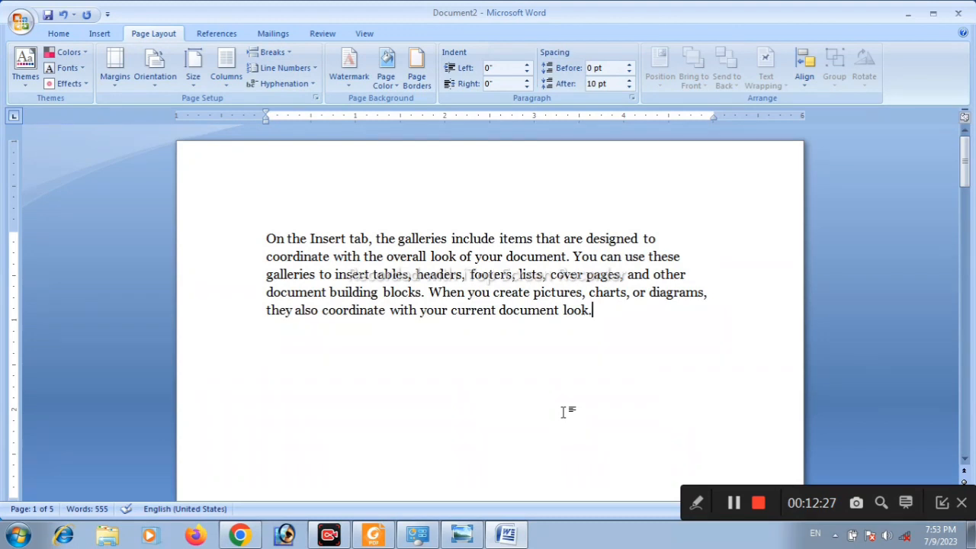
pyautogui.press('Return')
pyautogui.press('BackSpace')
pyautogui.press('Delete')
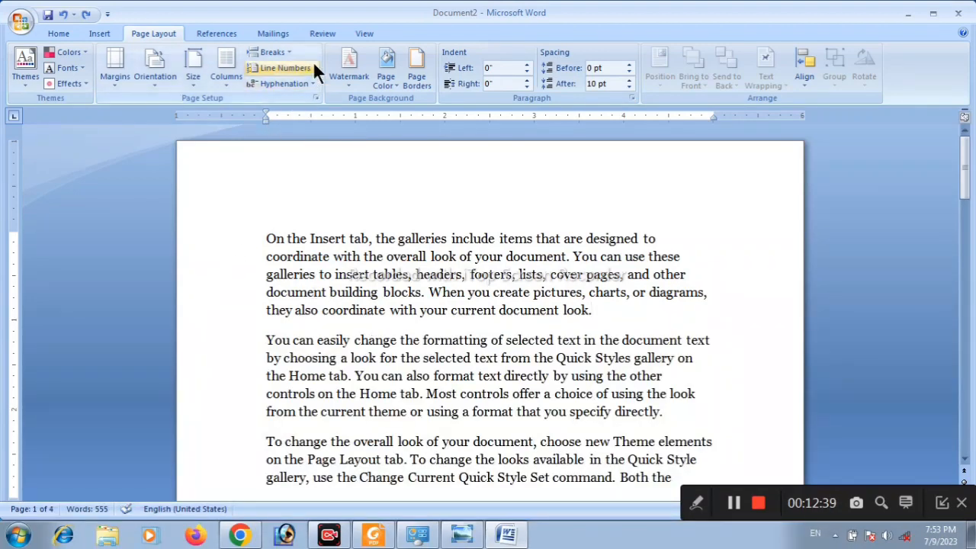
# Turn on continuous line numbering for the document
pyautogui.click(312, 64)
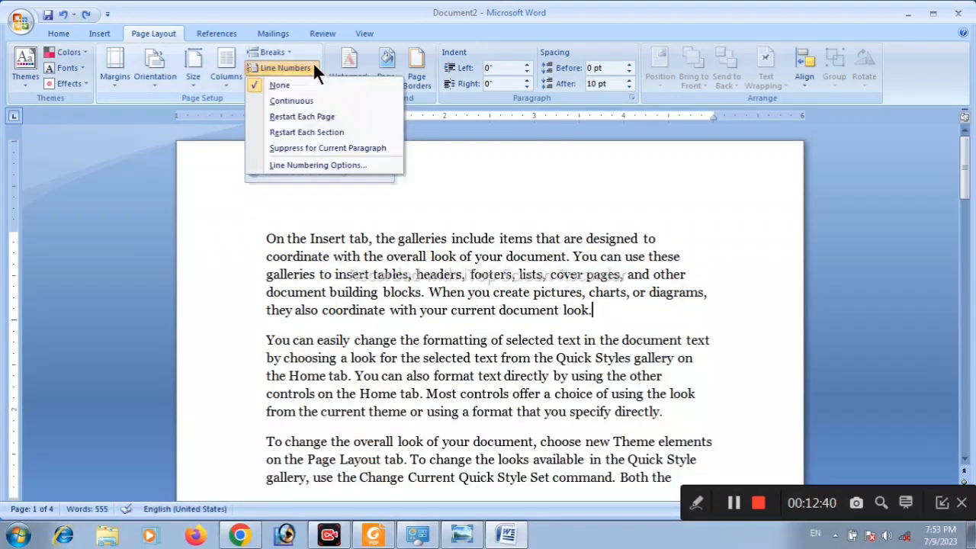
pyautogui.click(291, 102)
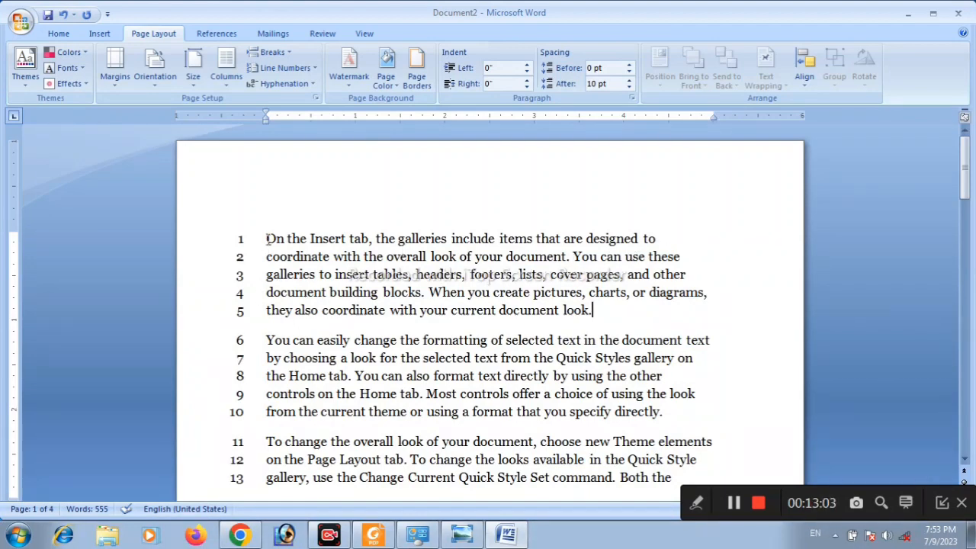
# Select the first page's text, turn on automatic hyphenation, and place the cursor at the end of the first line
pyautogui.moveTo(268, 238); pyautogui.dragTo(708, 218)
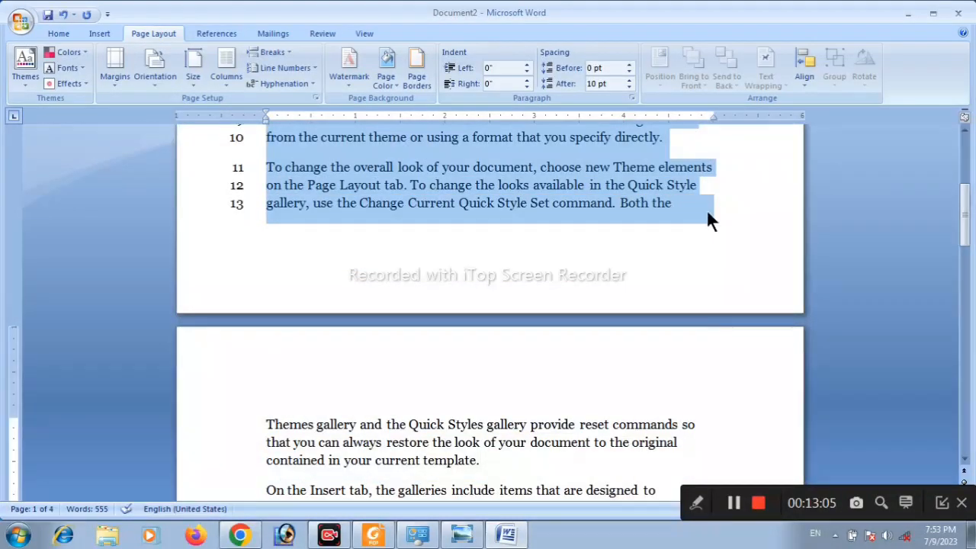
pyautogui.scroll(5, 691, 331)
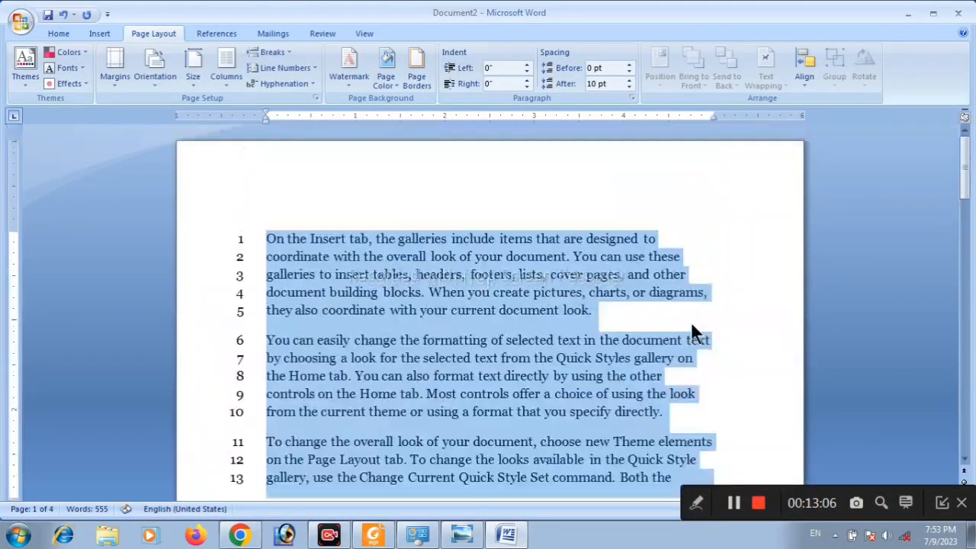
pyautogui.click(312, 84)
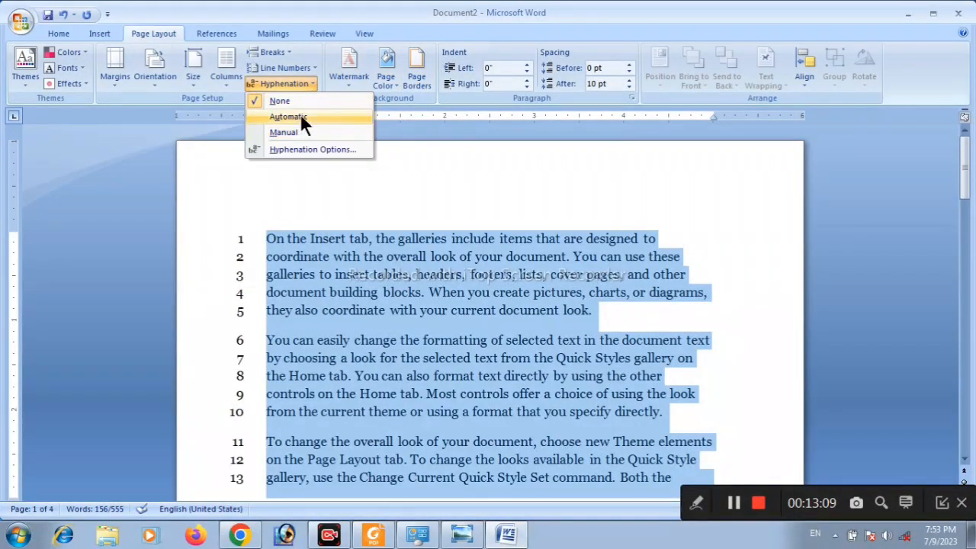
pyautogui.click(301, 117)
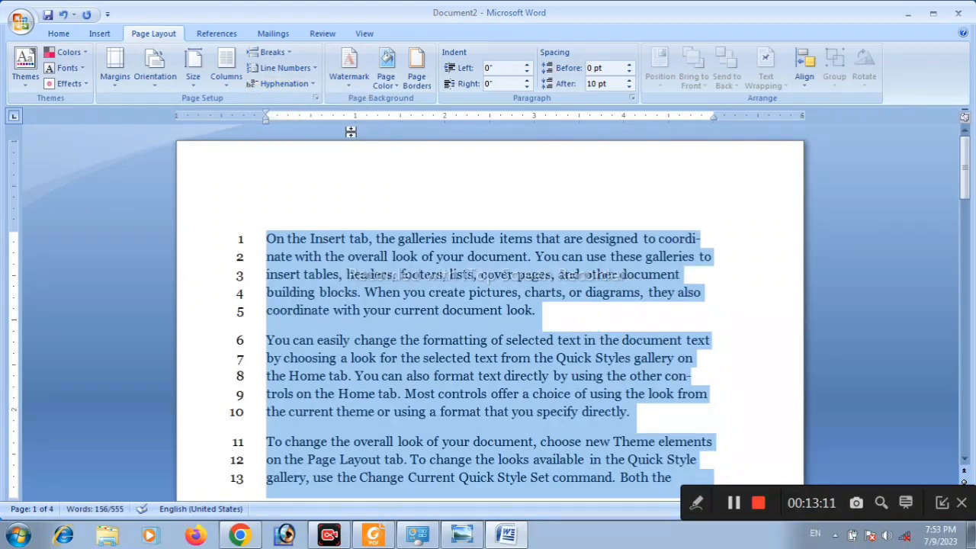
pyautogui.click(411, 239)
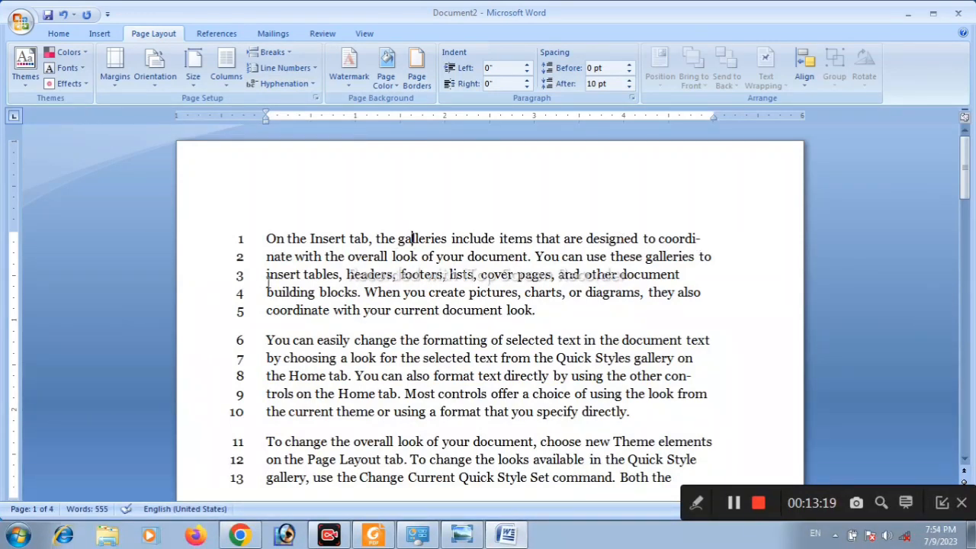
pyautogui.click(702, 239)
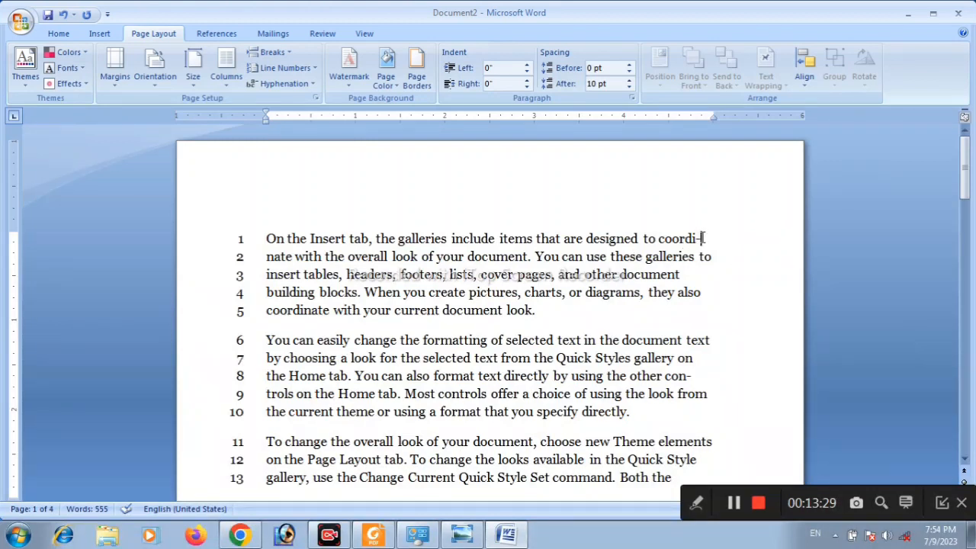